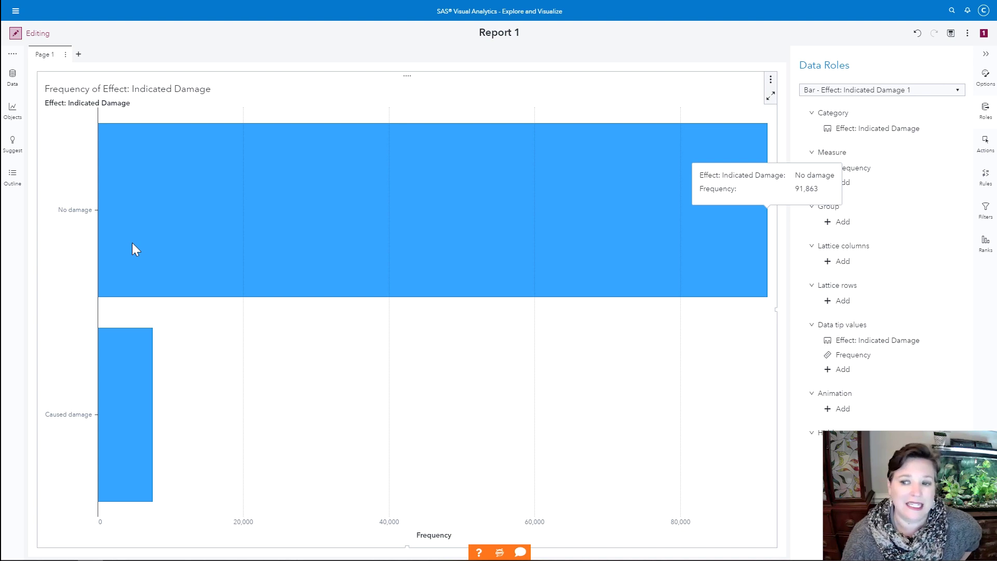
Step: Hide the Effect: Impact to flight and Effect: Other data items in BIRDSTRIKES_DATA
{"action": "mouse_move", "coordinate": [133, 396]}
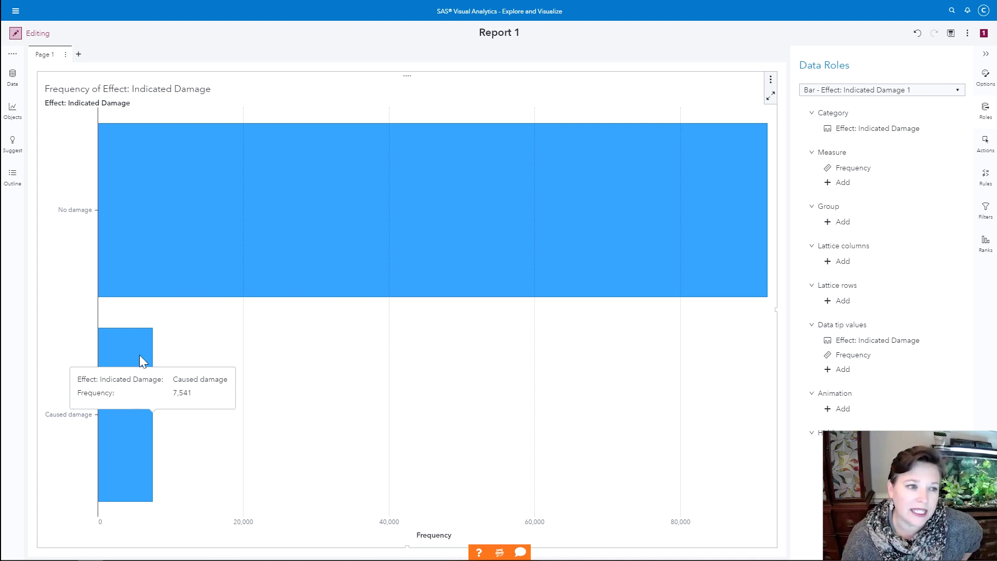
{"action": "mouse_move", "coordinate": [162, 269]}
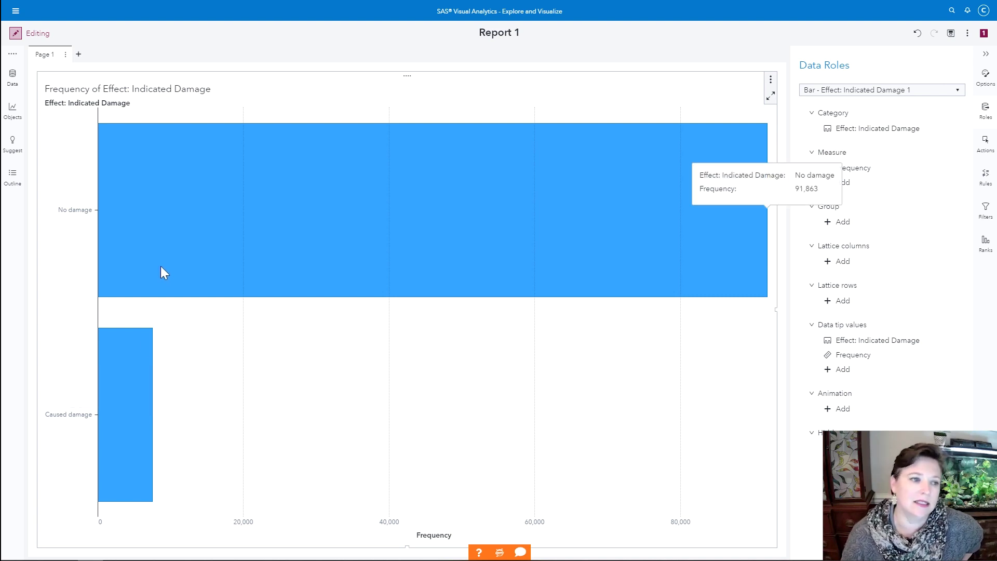
{"action": "left_click", "coordinate": [12, 77]}
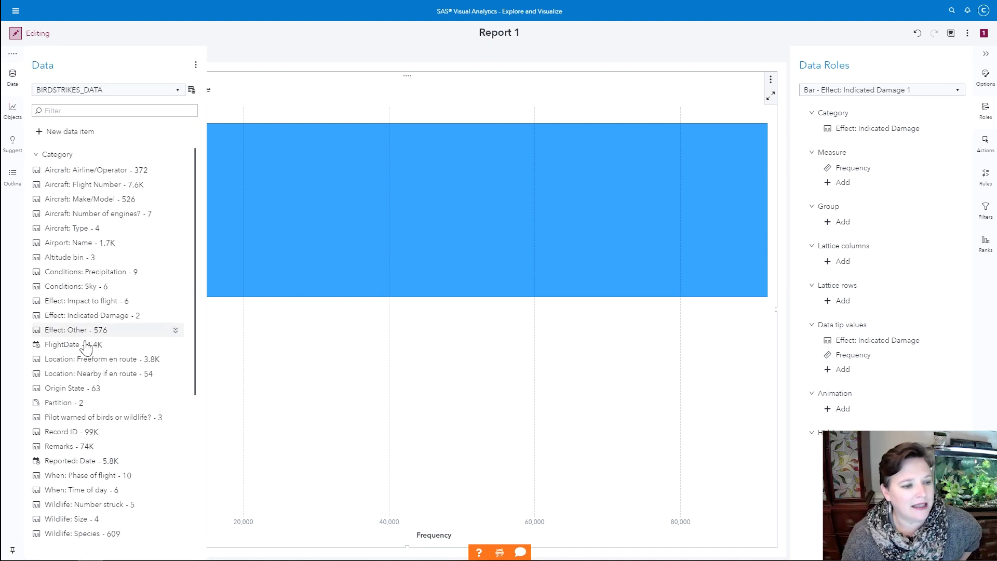
{"action": "mouse_move", "coordinate": [79, 338]}
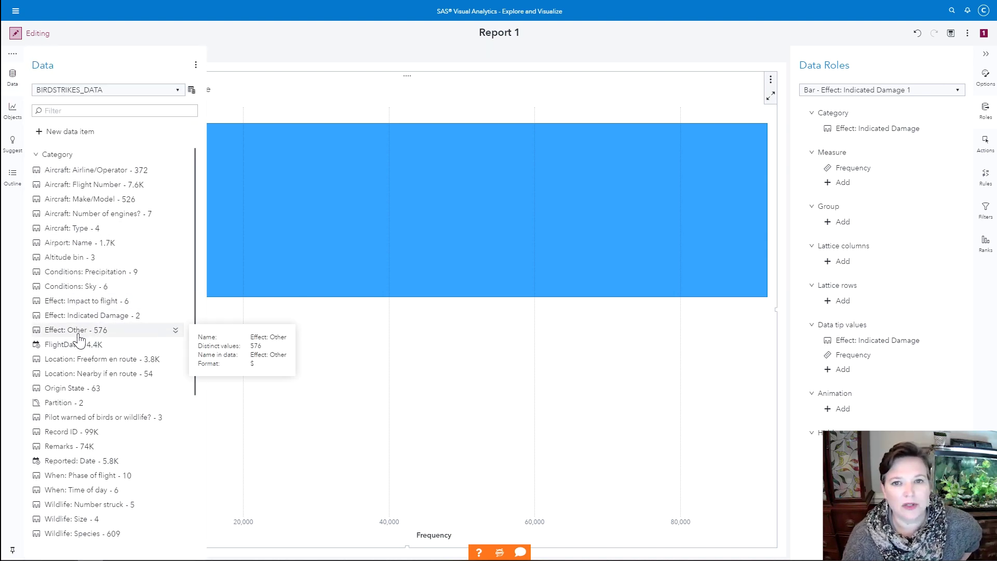
{"action": "right_click", "coordinate": [79, 307]}
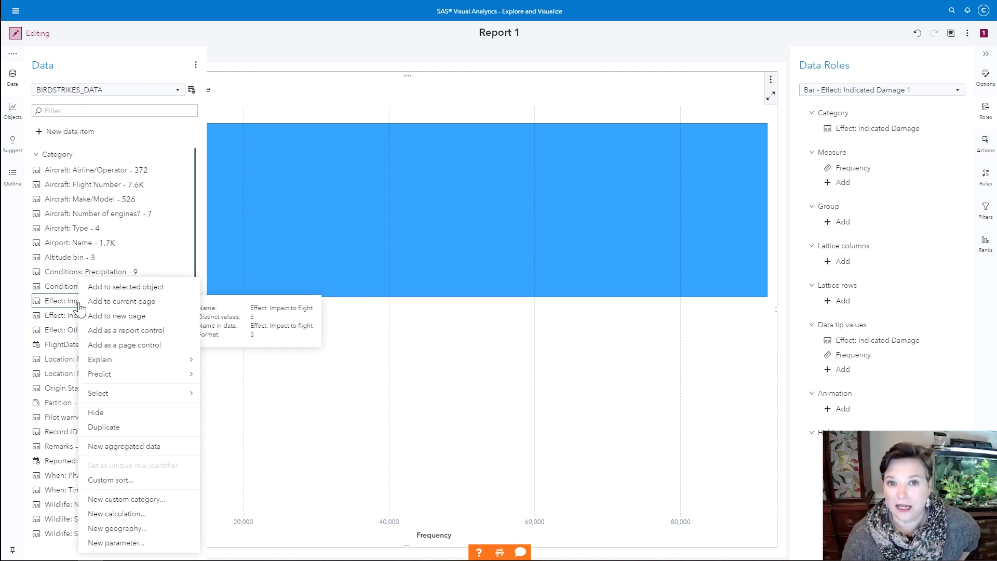
{"action": "left_click", "coordinate": [98, 412]}
{"action": "right_click", "coordinate": [64, 318]}
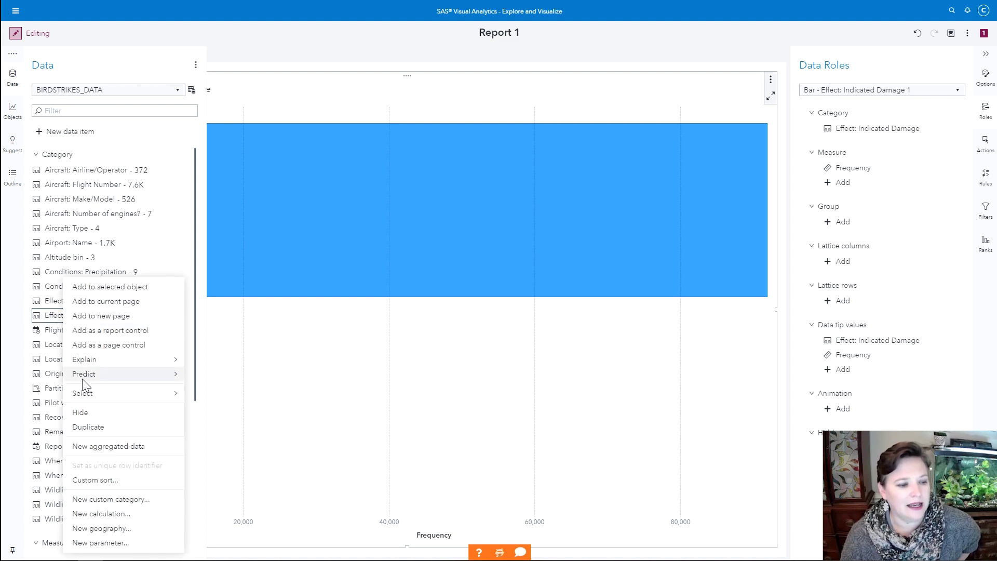
{"action": "left_click", "coordinate": [83, 413]}
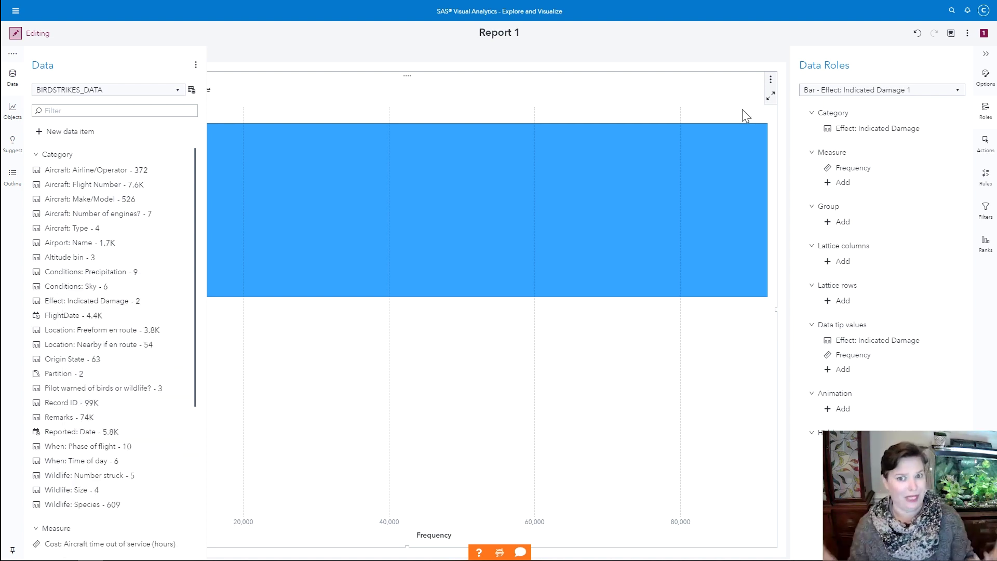
{"action": "left_click", "coordinate": [584, 99]}
Step: Generate an automated explanation of Effect: Indicated Damage on a new page and bring the whole explanation into view
{"action": "mouse_move", "coordinate": [354, 212]}
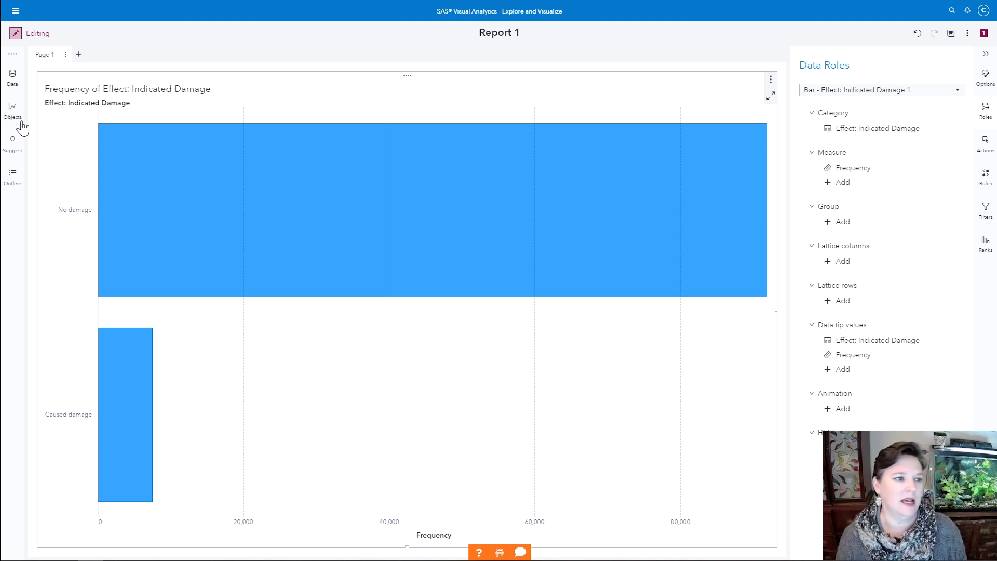
{"action": "left_click", "coordinate": [12, 78]}
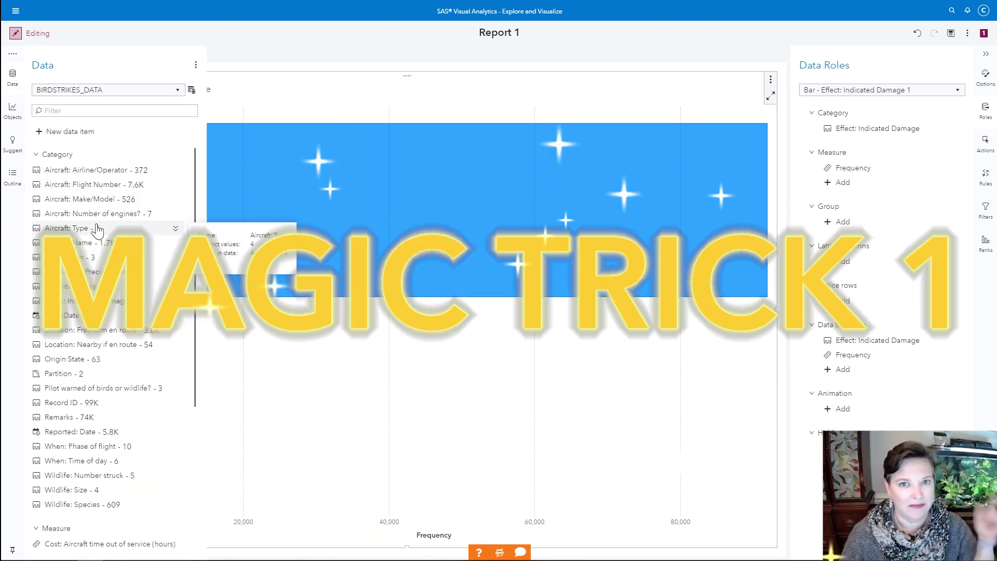
{"action": "right_click", "coordinate": [104, 306]}
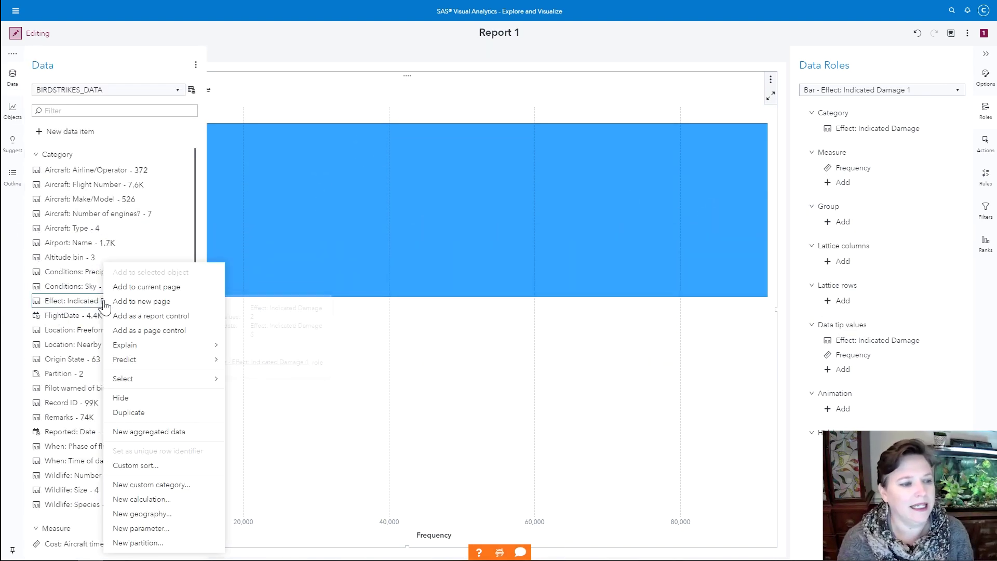
{"action": "mouse_move", "coordinate": [117, 346]}
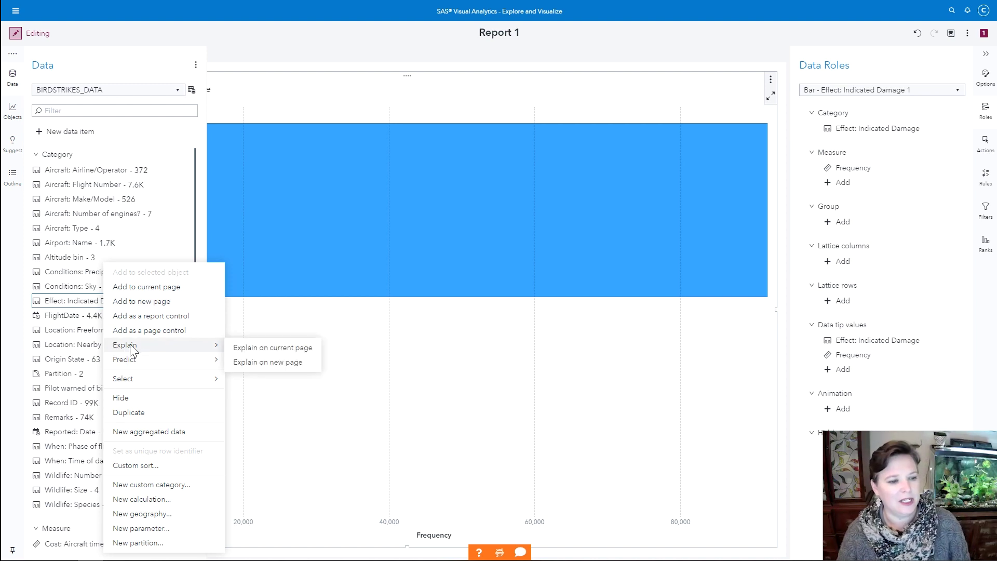
{"action": "mouse_move", "coordinate": [213, 365]}
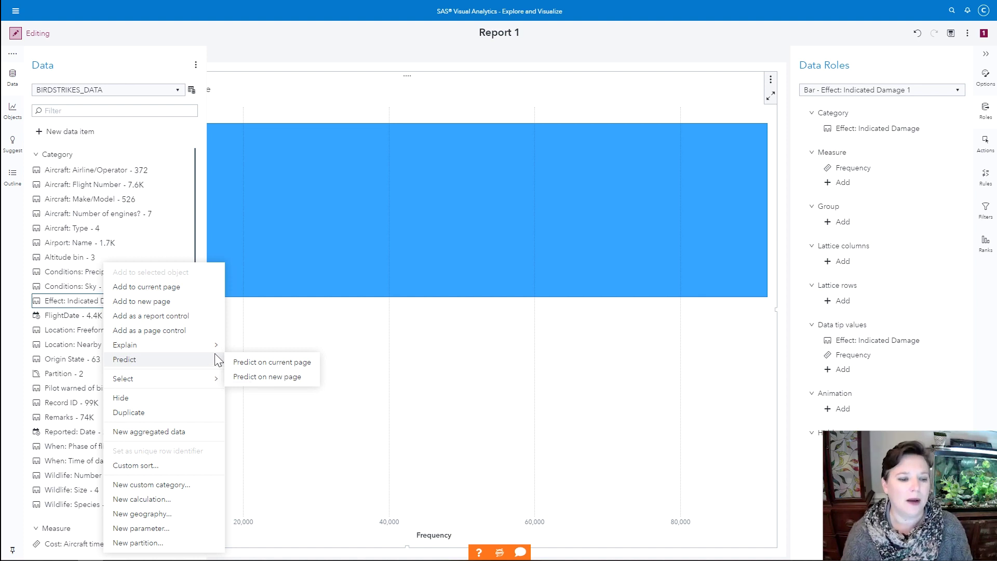
{"action": "mouse_move", "coordinate": [217, 345]}
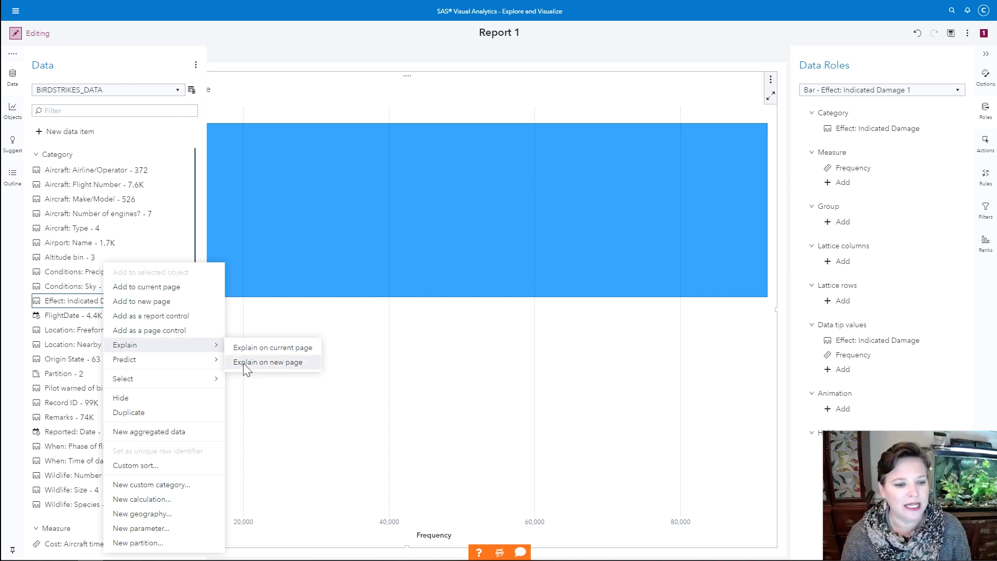
{"action": "left_click", "coordinate": [247, 364]}
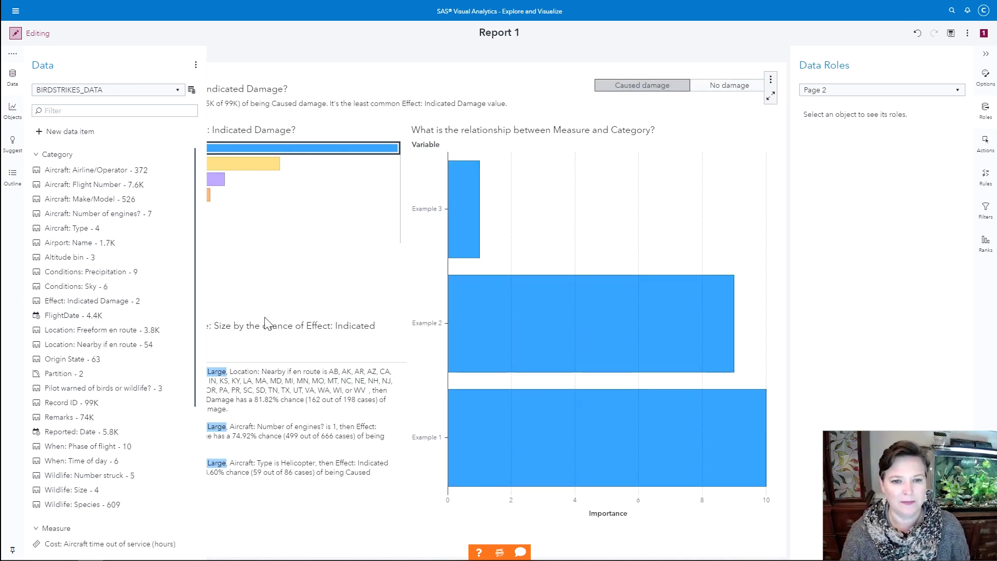
{"action": "left_click", "coordinate": [415, 83]}
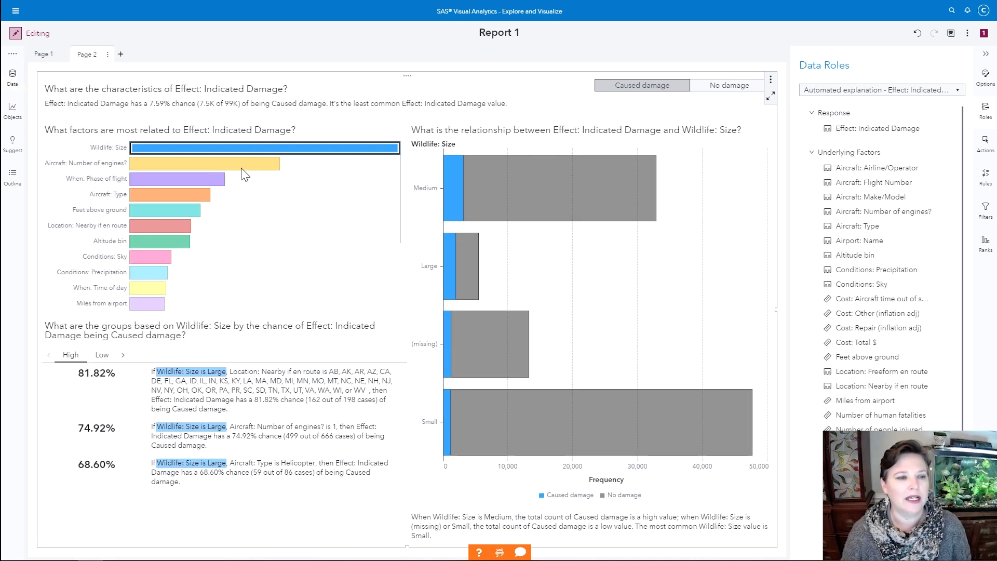
Step: Examine the high-chance and low-chance groups for caused damage based on Wildlife: Size
{"action": "mouse_move", "coordinate": [246, 154]}
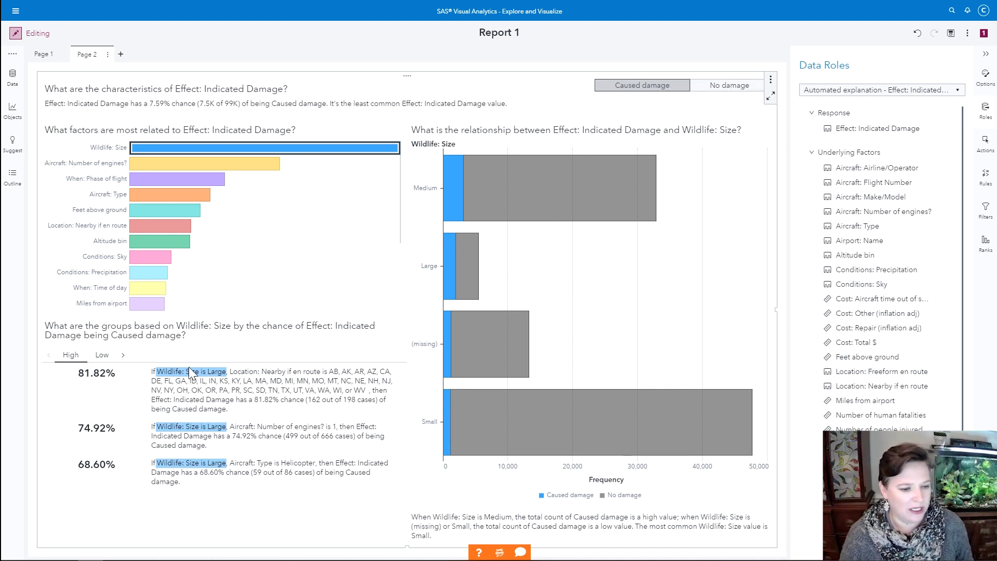
{"action": "mouse_move", "coordinate": [109, 387]}
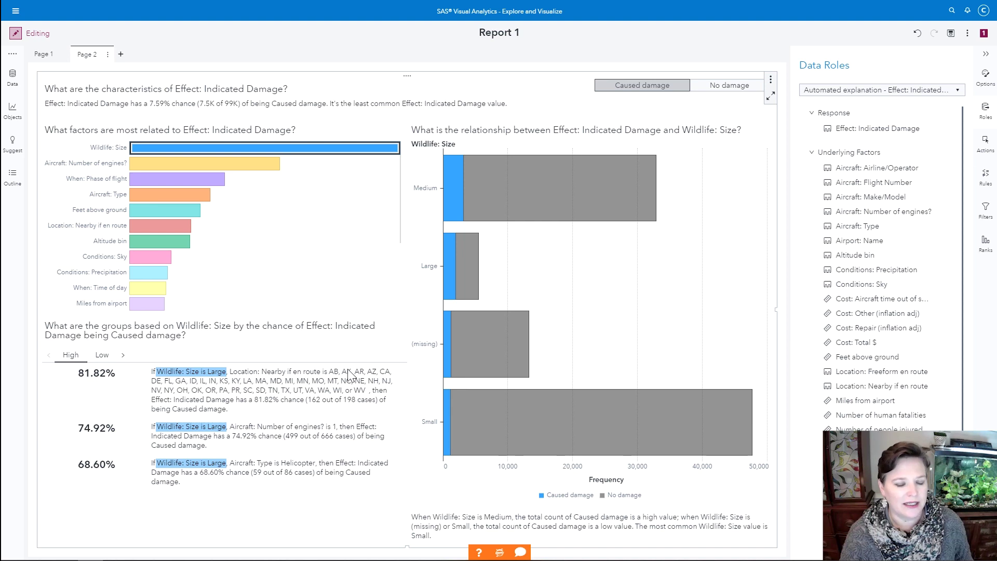
{"action": "mouse_move", "coordinate": [334, 389]}
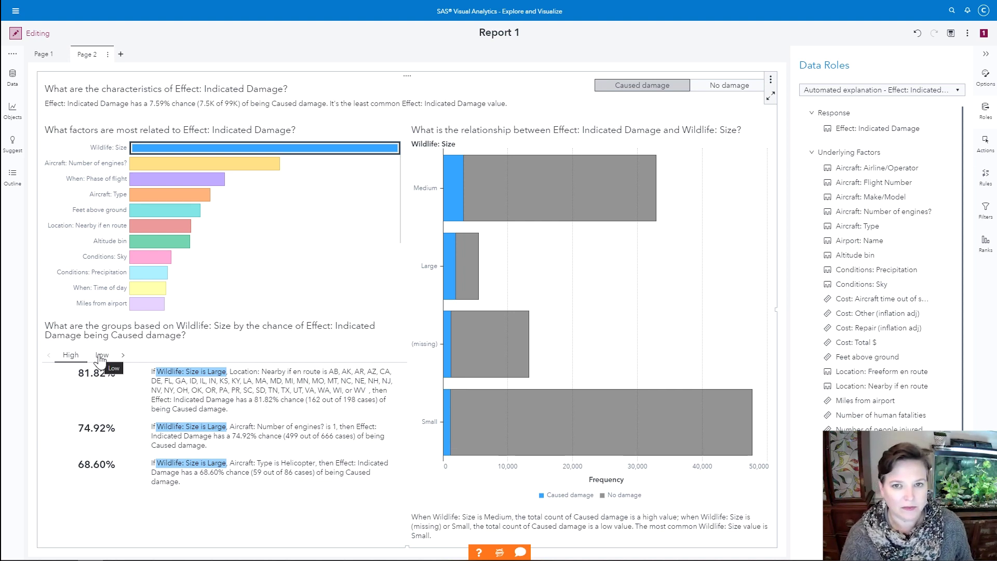
{"action": "left_click", "coordinate": [101, 357]}
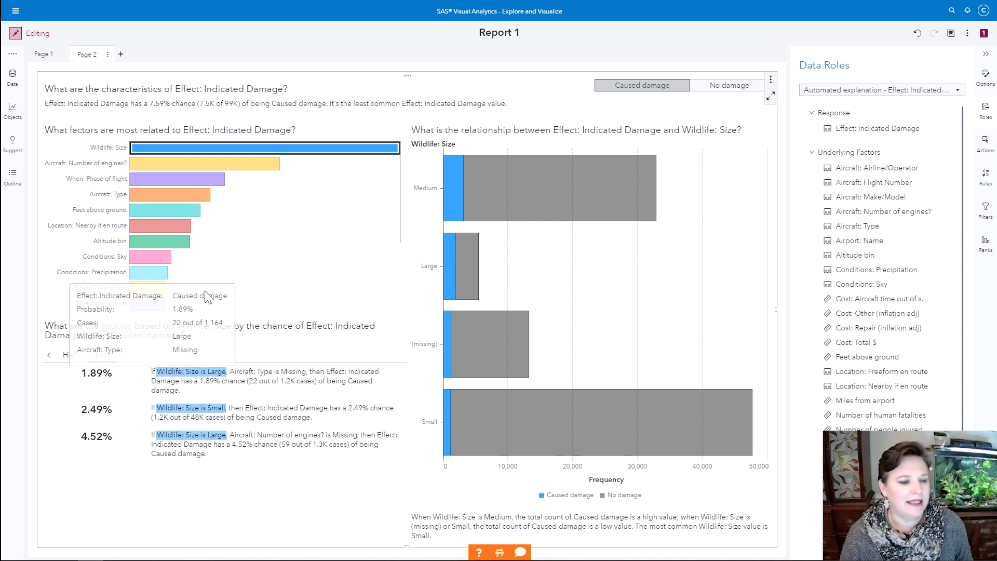
{"action": "mouse_move", "coordinate": [186, 148]}
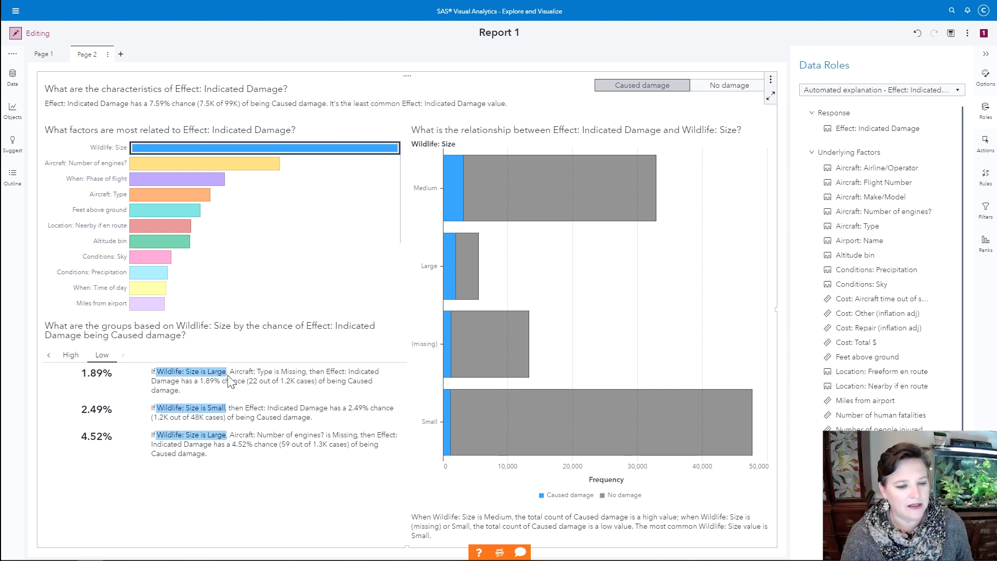
{"action": "mouse_move", "coordinate": [294, 378]}
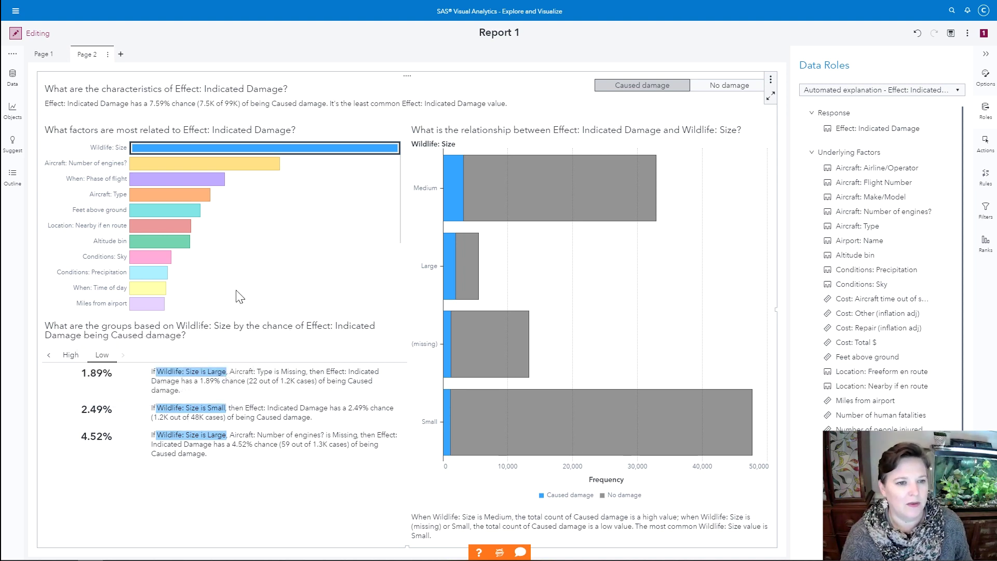
Step: Explore the factor Aircraft: Number of engines? and review its low-chance and high-chance groups for caused damage
{"action": "mouse_move", "coordinate": [137, 160]}
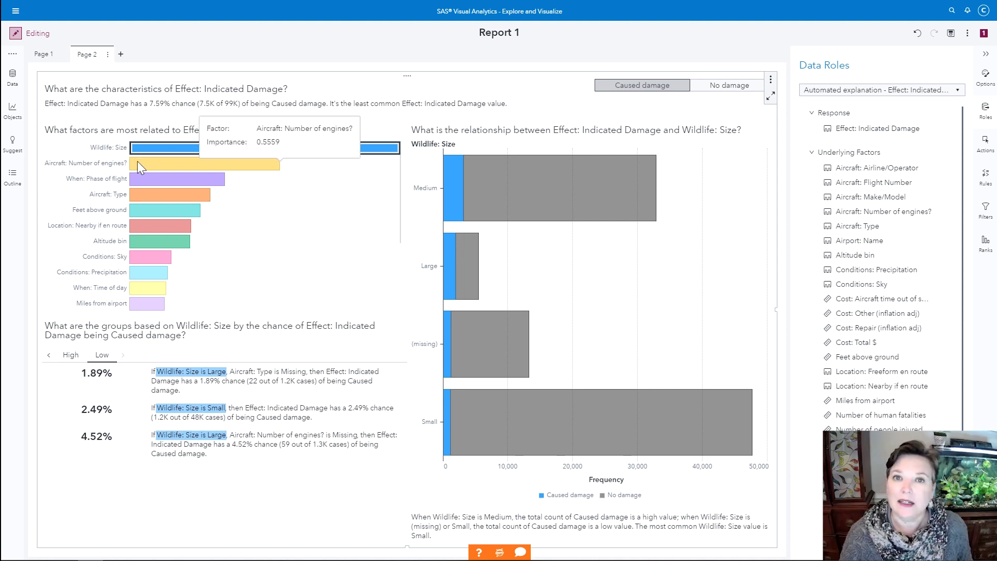
{"action": "left_click", "coordinate": [137, 161]}
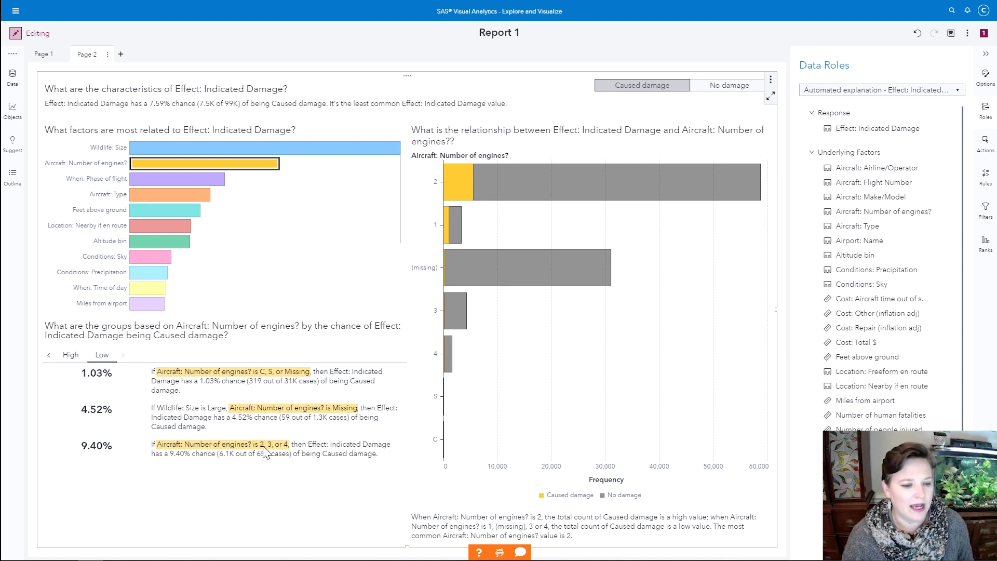
{"action": "left_click", "coordinate": [69, 358]}
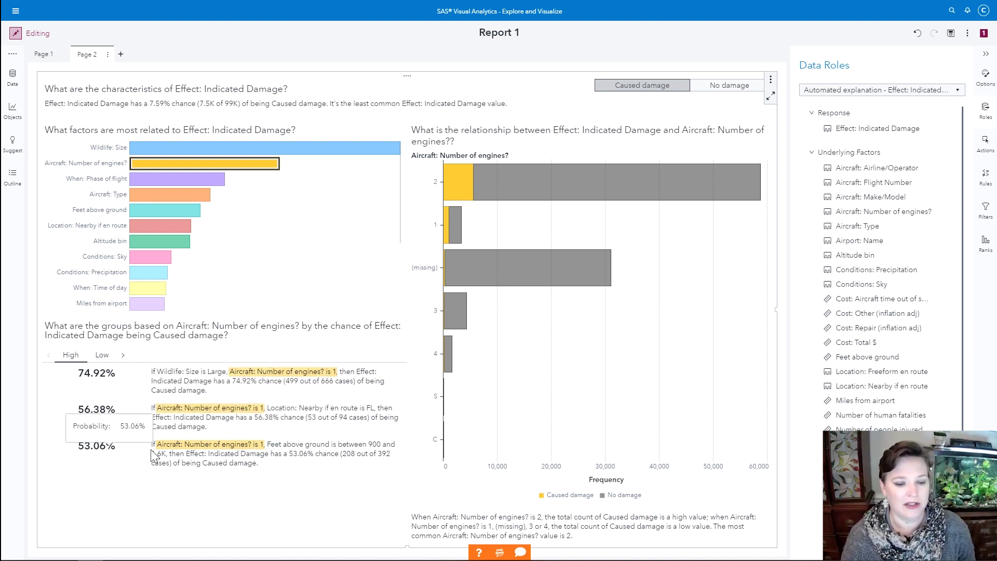
Step: Explore the factor When: Phase of flight and review its high-chance and low-chance groups for caused damage
{"action": "left_click", "coordinate": [143, 178]}
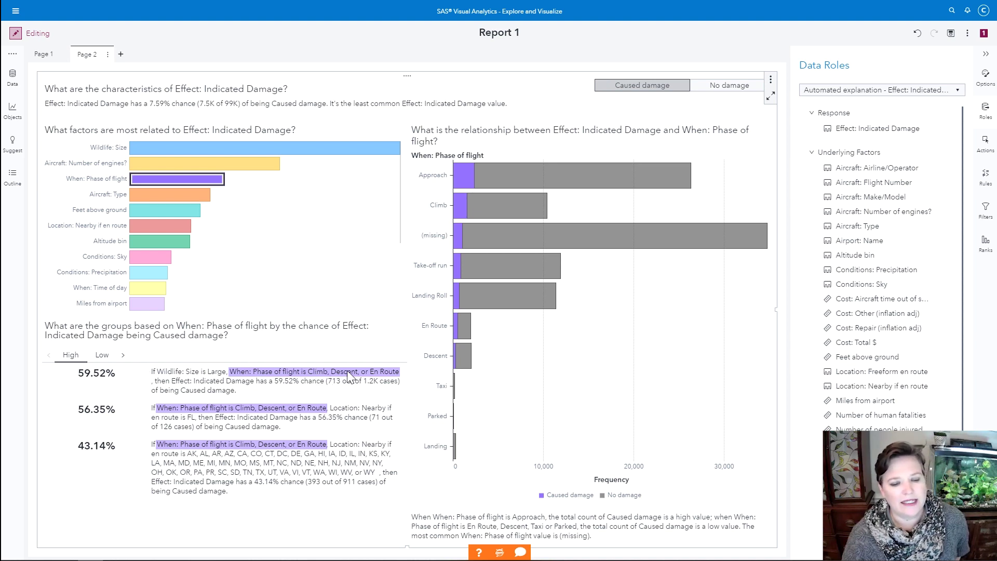
{"action": "mouse_move", "coordinate": [392, 378]}
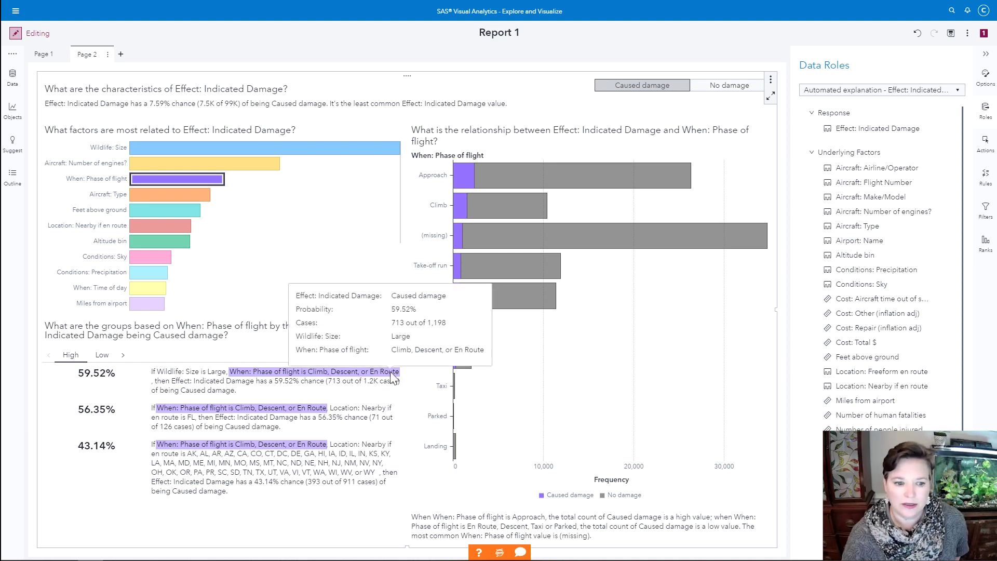
{"action": "left_click", "coordinate": [102, 354]}
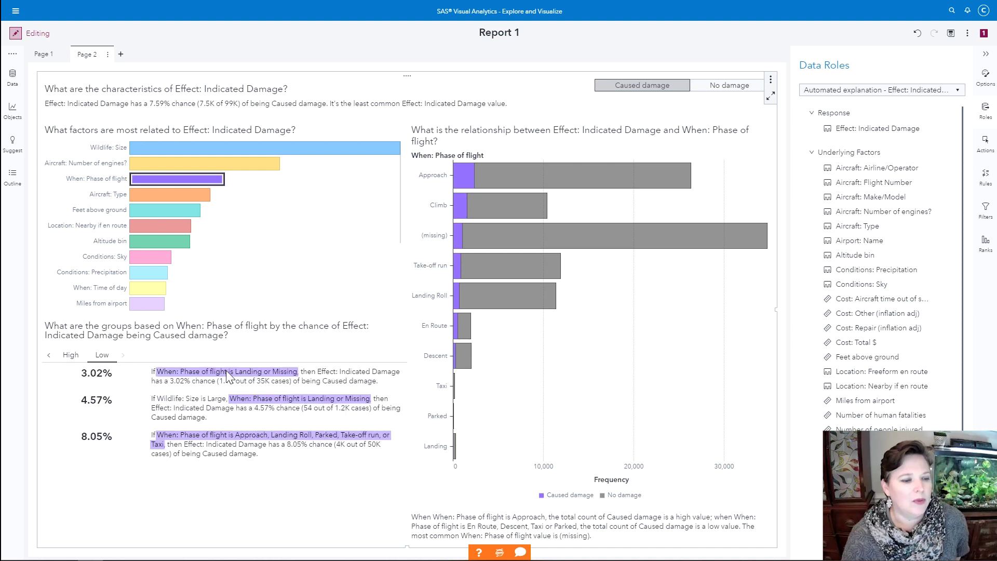
{"action": "mouse_move", "coordinate": [236, 377]}
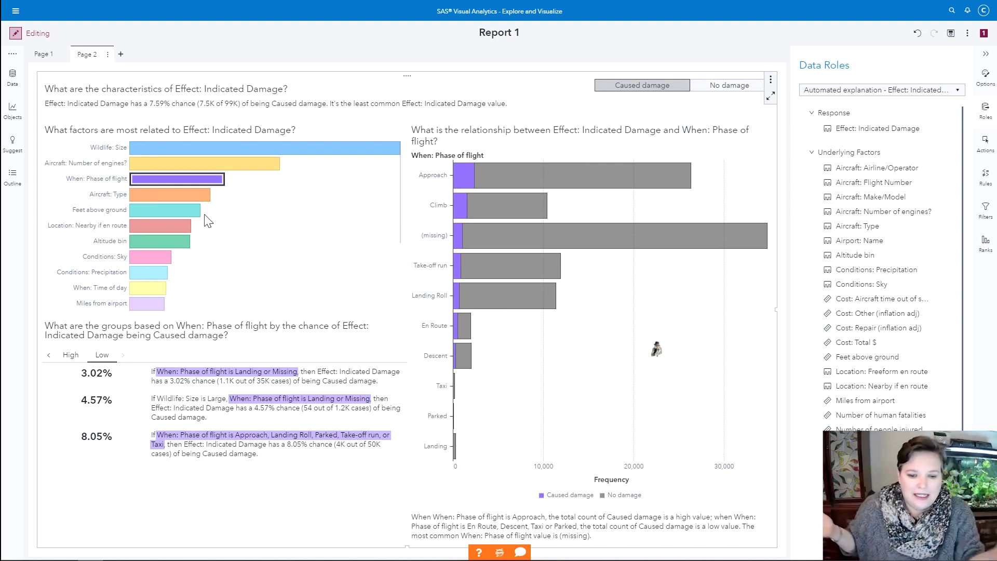
Step: Change the automated explanation of Effect: Indicated Damage to a Gradient boosting model
{"action": "left_click", "coordinate": [769, 82]}
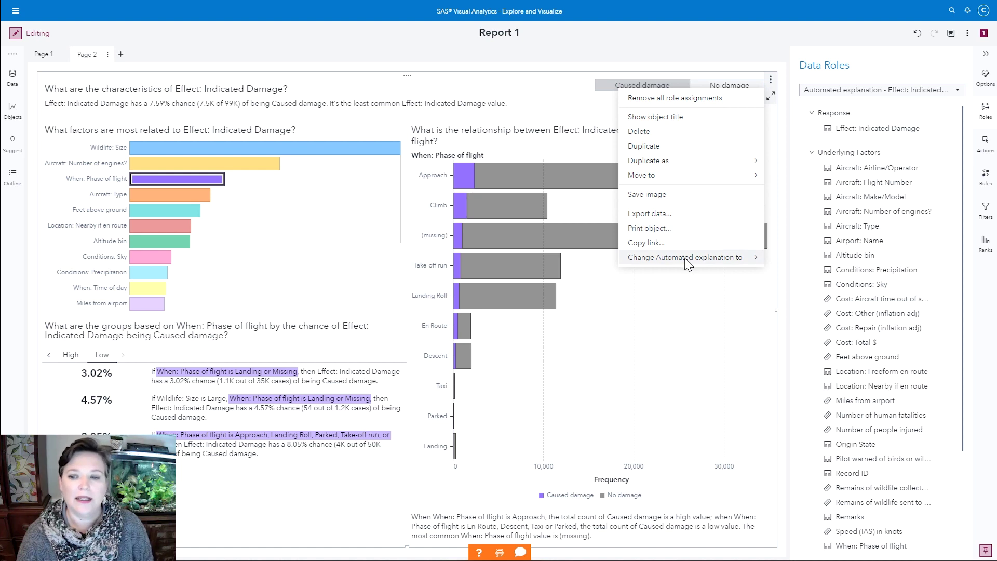
{"action": "mouse_move", "coordinate": [688, 263]}
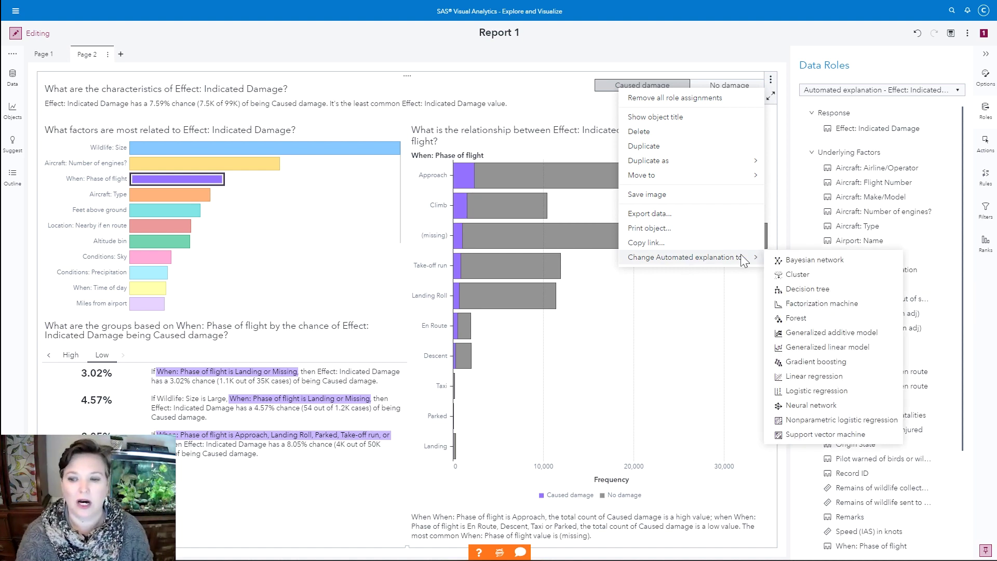
{"action": "left_click", "coordinate": [804, 364]}
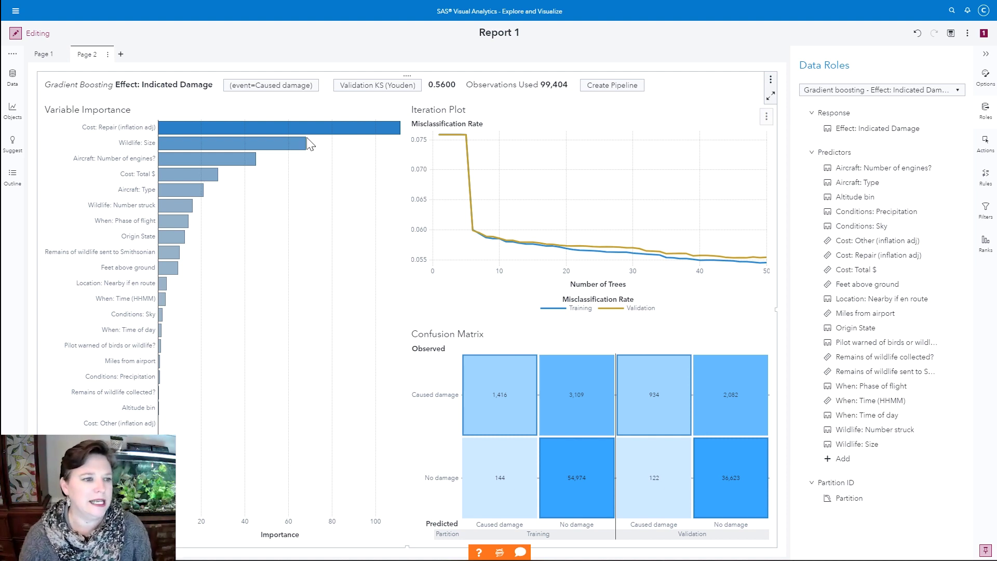
Step: Remove the predictors Cost: Other (inflation adj) and Cost: Repair (inflation adj) from the gradient boosting model
{"action": "mouse_move", "coordinate": [277, 128]}
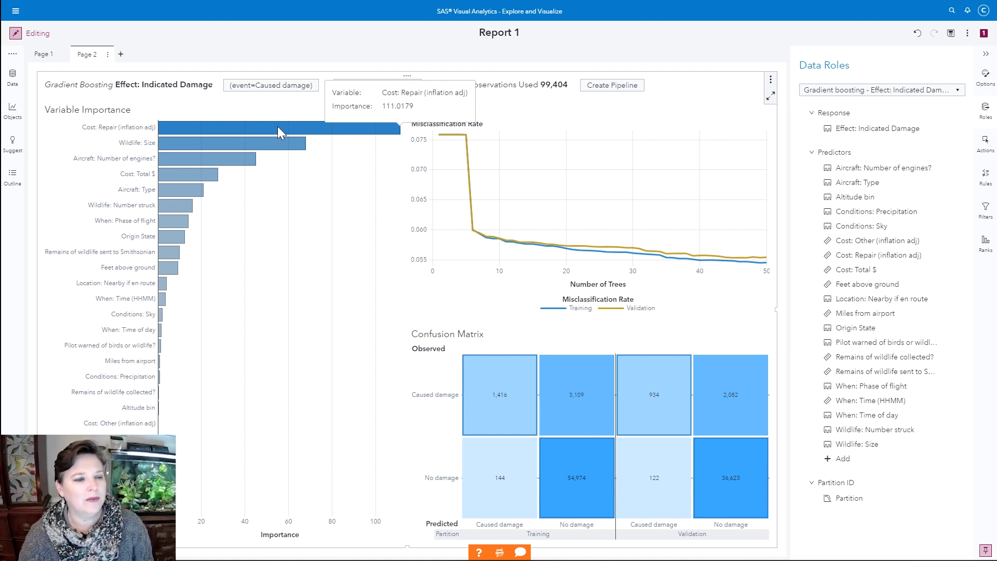
{"action": "left_click", "coordinate": [289, 128]}
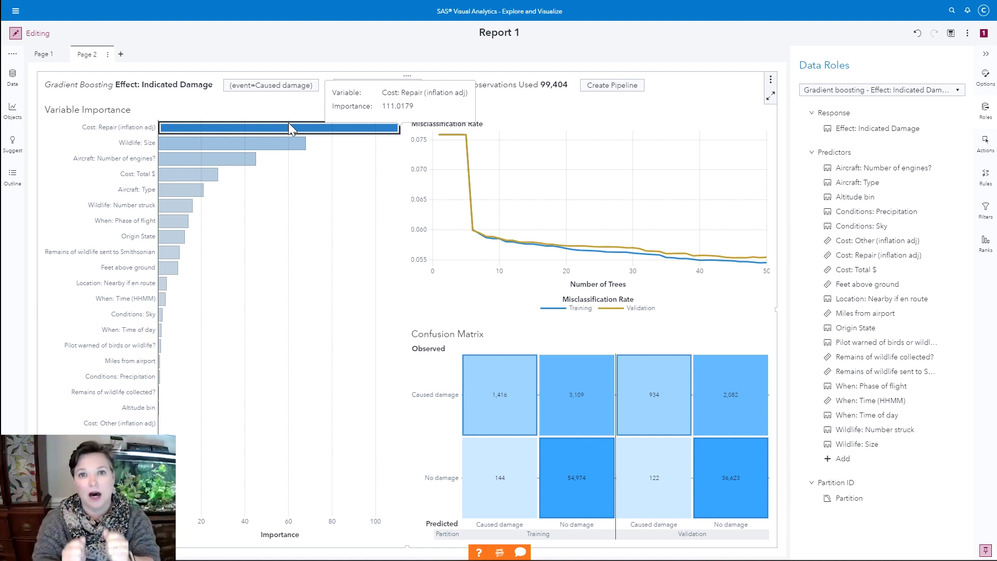
{"action": "right_click", "coordinate": [866, 245]}
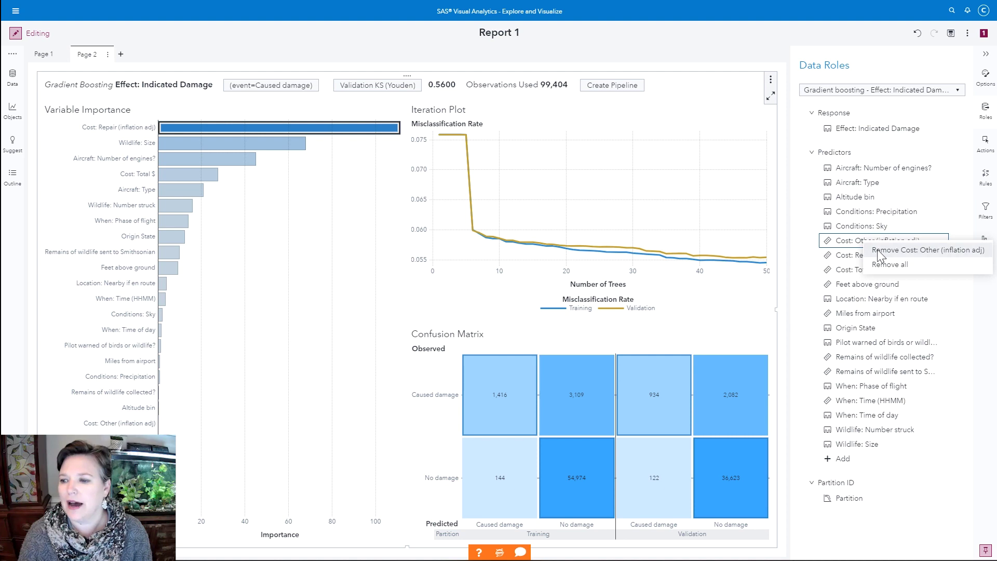
{"action": "left_click", "coordinate": [877, 251]}
{"action": "right_click", "coordinate": [846, 242]}
{"action": "left_click", "coordinate": [845, 251]}
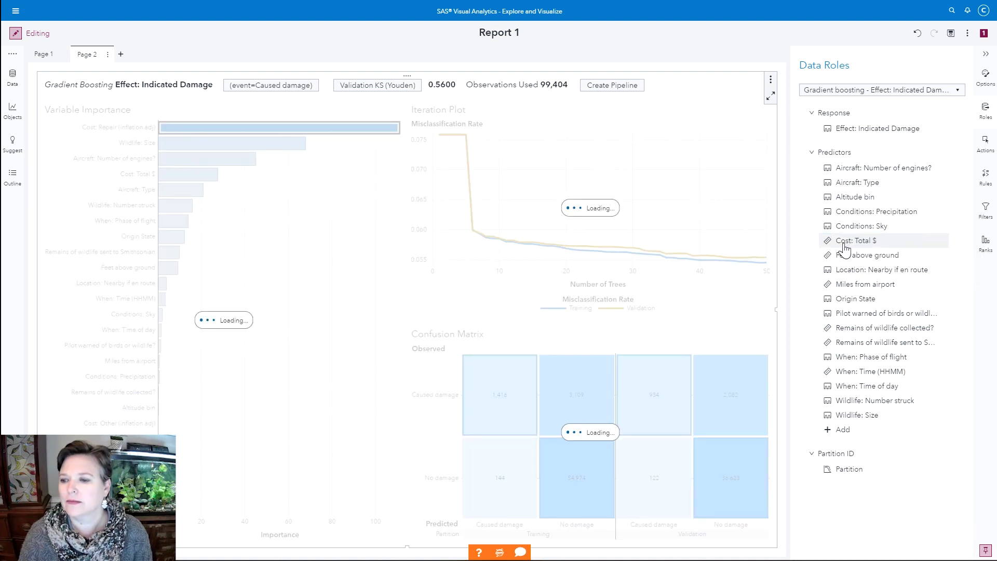
Step: Remove the predictor Cost: Total $ from the gradient boosting model
{"action": "right_click", "coordinate": [844, 247]}
{"action": "left_click", "coordinate": [851, 253]}
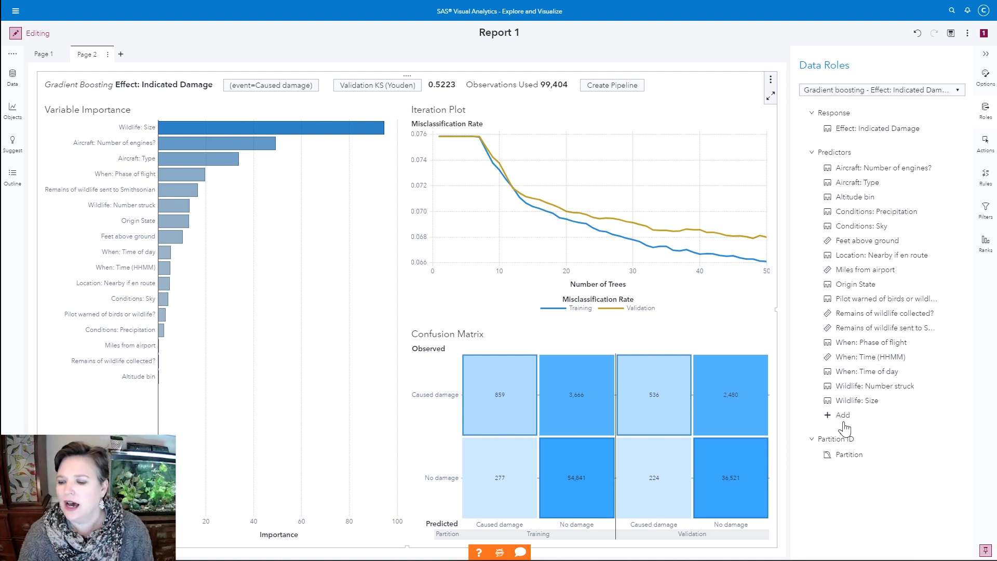
{"action": "mouse_move", "coordinate": [842, 459]}
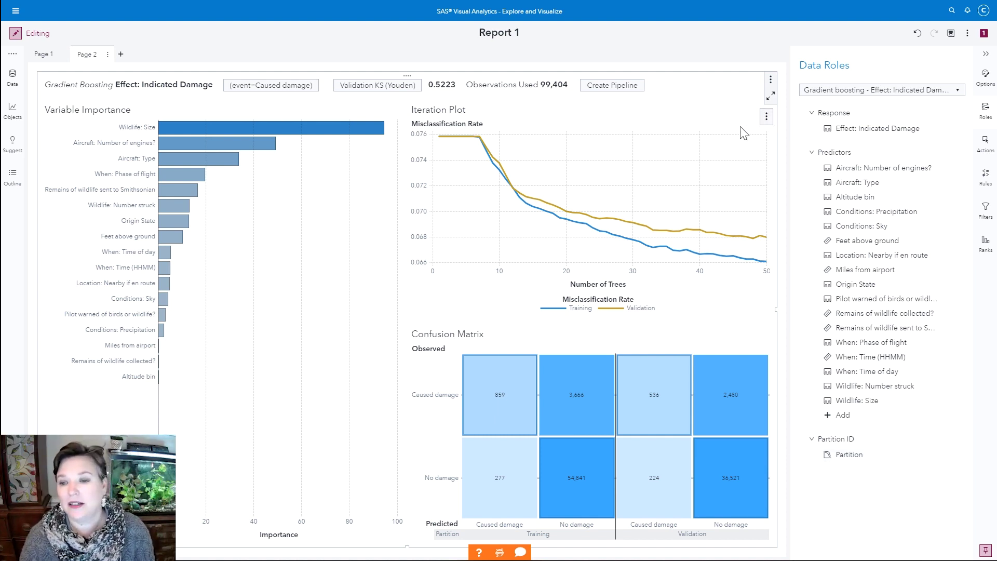
Step: Switch the iteration plot to partial dependence and examine it for Aircraft: Number of engines?, including the value for one engine
{"action": "left_click", "coordinate": [766, 117]}
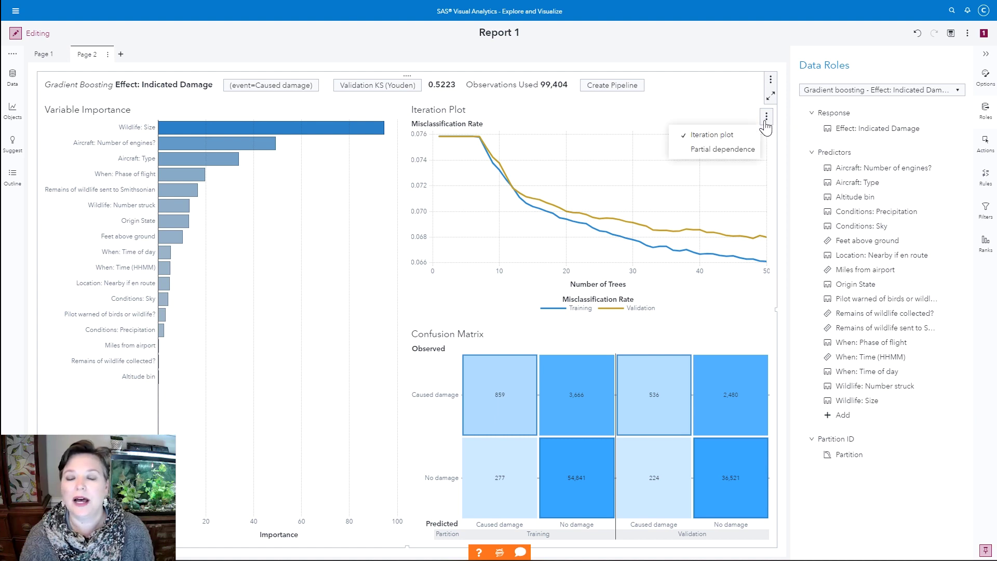
{"action": "left_click", "coordinate": [736, 150]}
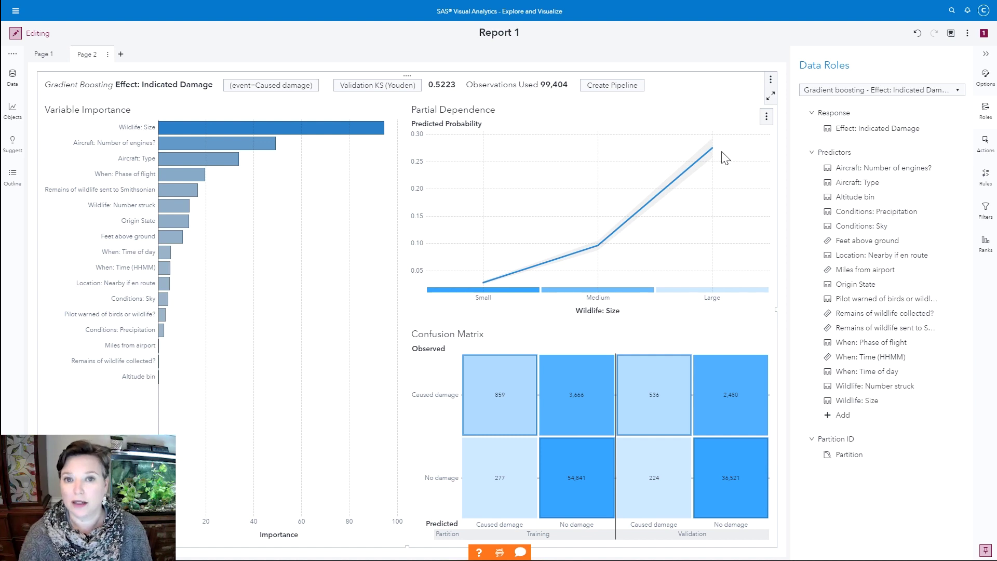
{"action": "left_click", "coordinate": [766, 117]}
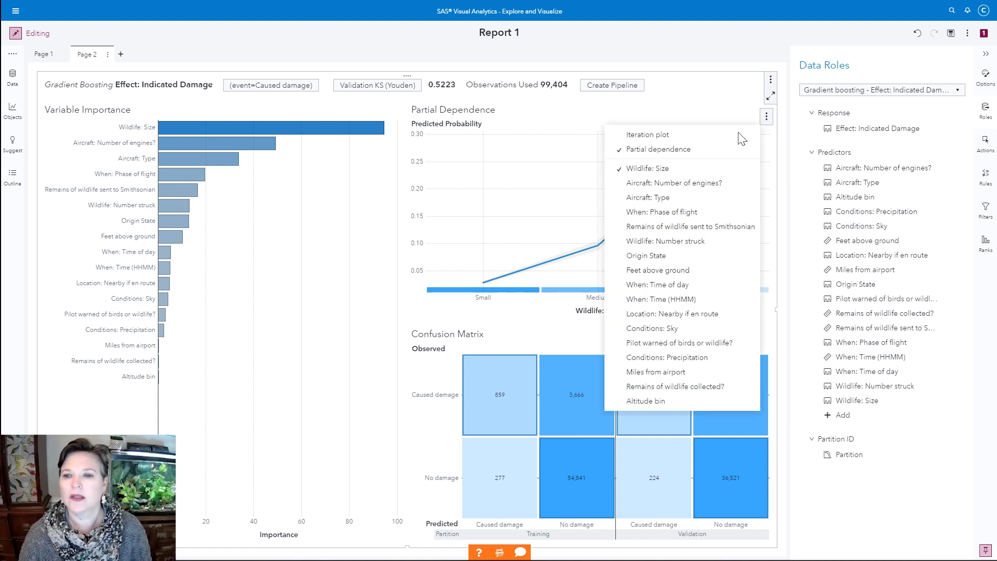
{"action": "left_click", "coordinate": [684, 186]}
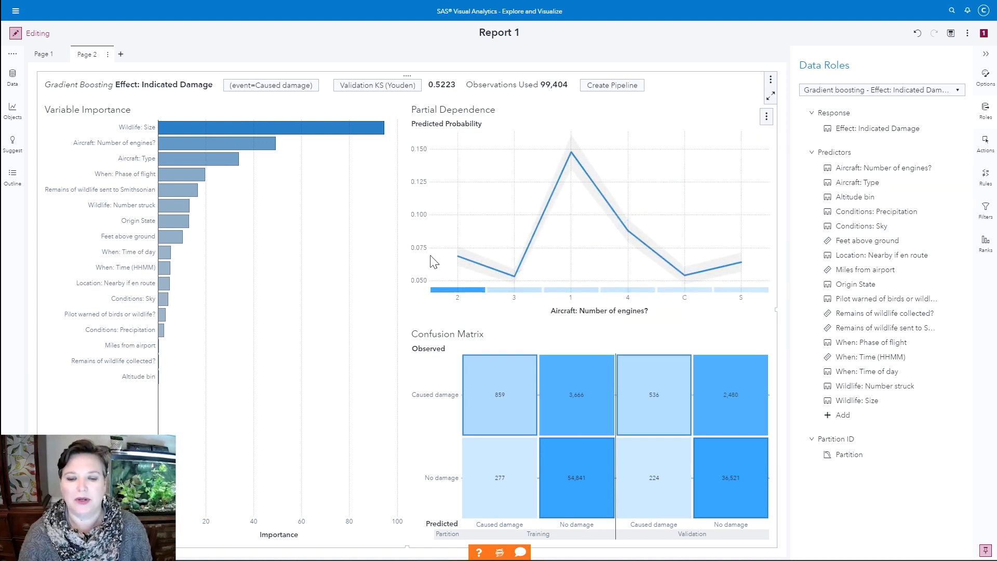
{"action": "mouse_move", "coordinate": [570, 153]}
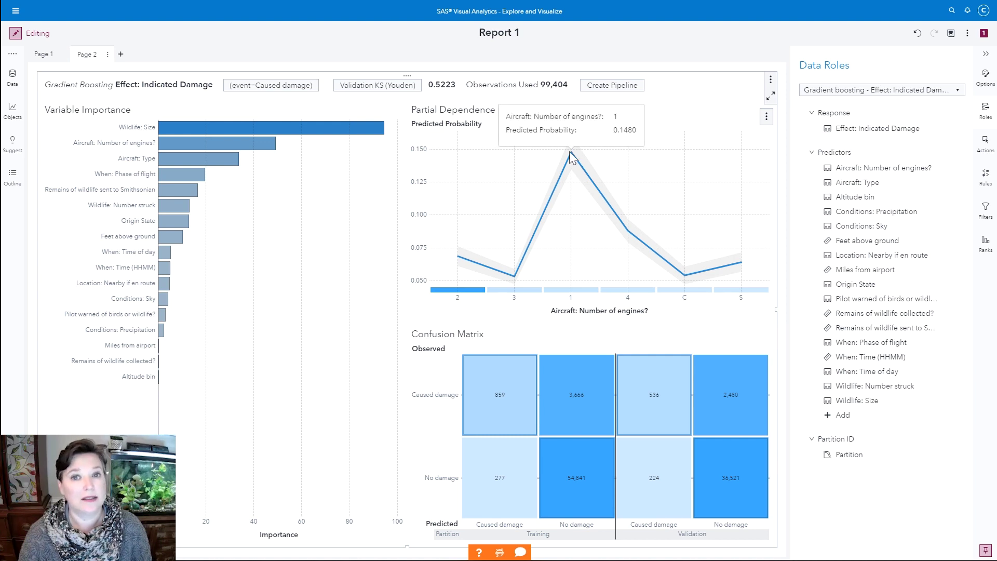
Step: View the partial dependence plot for When: Phase of flight, and return it to Wildlife: Size
{"action": "left_click", "coordinate": [767, 117]}
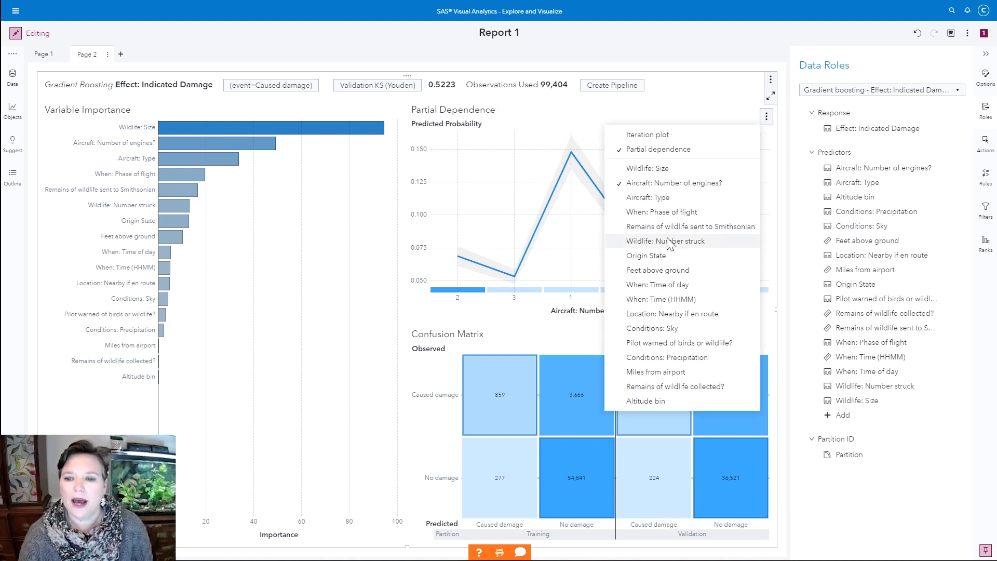
{"action": "left_click", "coordinate": [643, 212]}
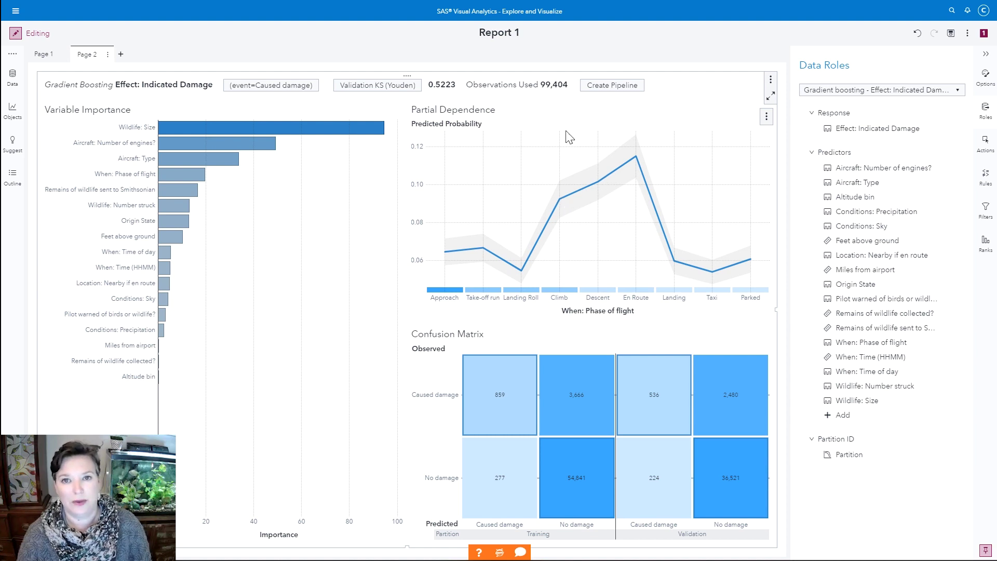
{"action": "left_click", "coordinate": [766, 116]}
{"action": "key", "text": "Down"}
{"action": "key", "text": "Down"}
{"action": "key", "text": "Down"}
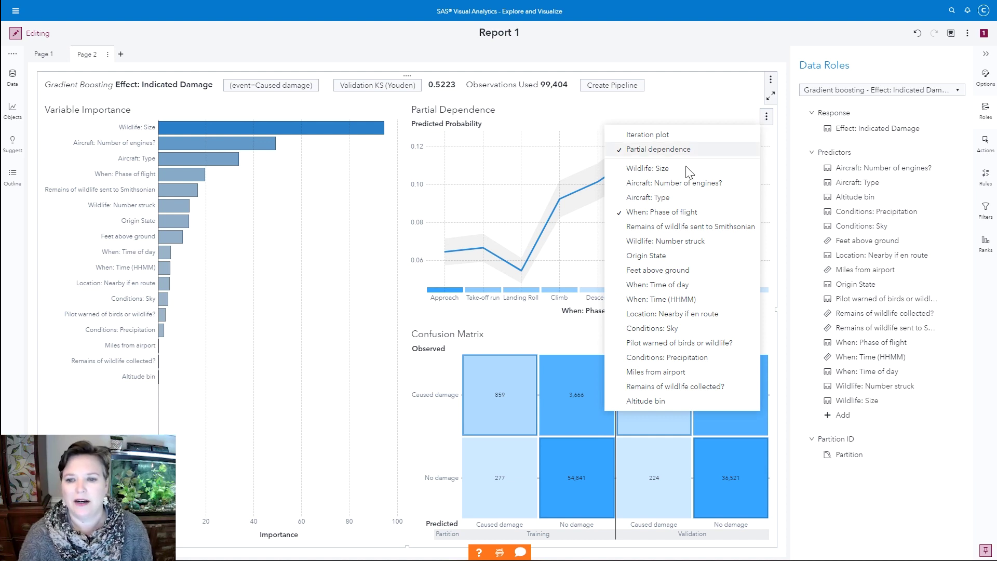
{"action": "key", "text": "Return"}
{"action": "left_click", "coordinate": [766, 117]}
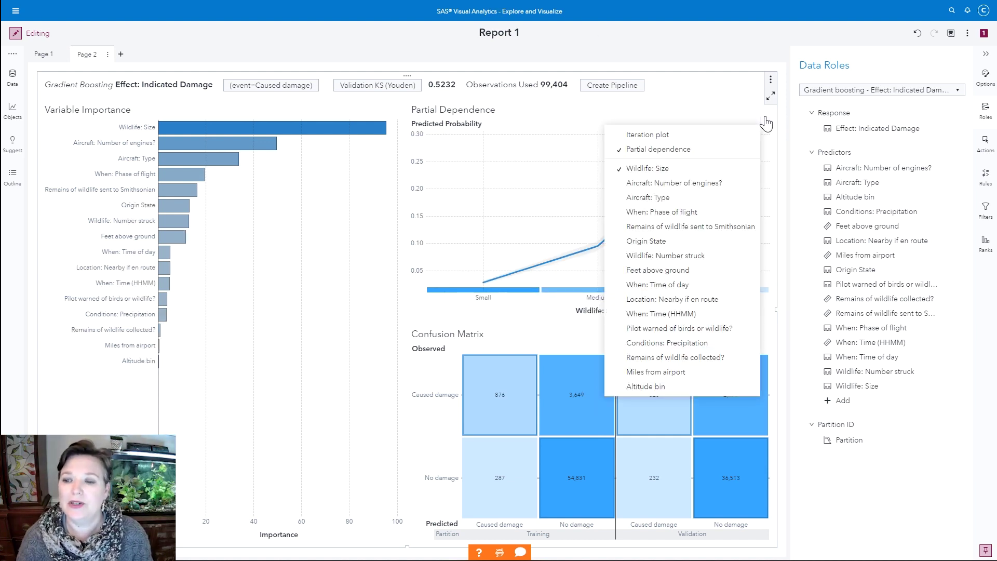
Step: Create a pipeline from the gradient boosting model in a new Model Studio project
{"action": "left_click", "coordinate": [770, 79]}
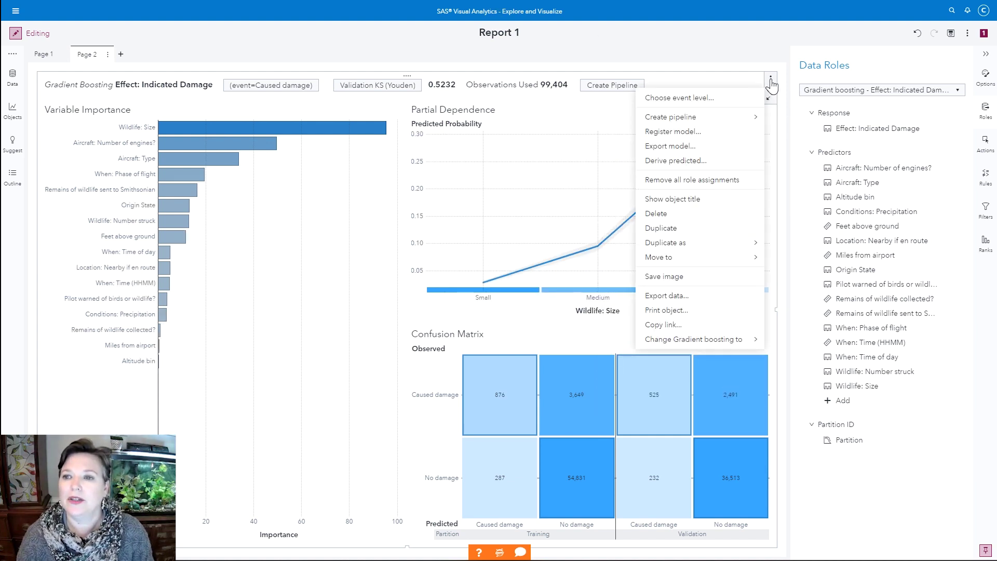
{"action": "mouse_move", "coordinate": [685, 124]}
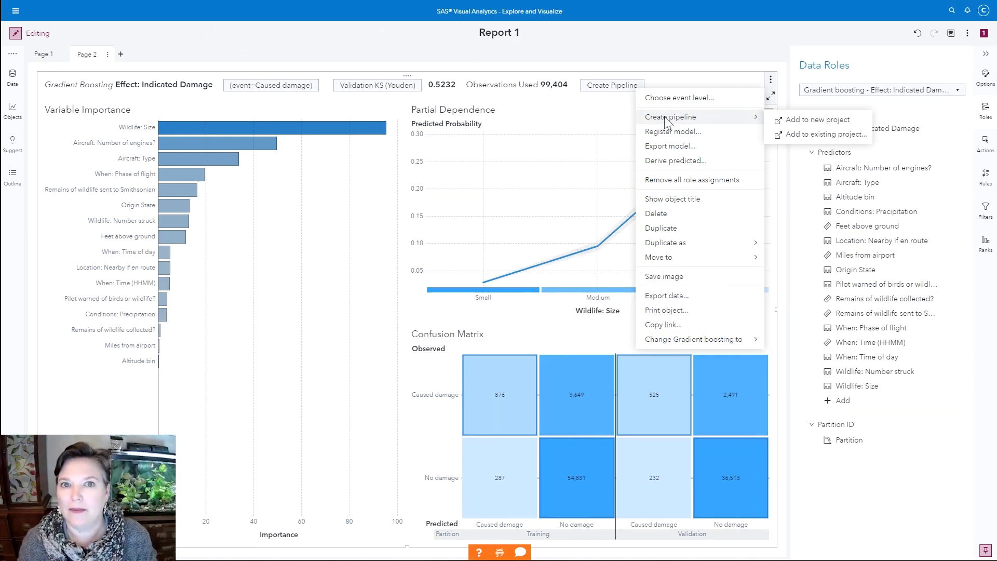
{"action": "left_click", "coordinate": [800, 120]}
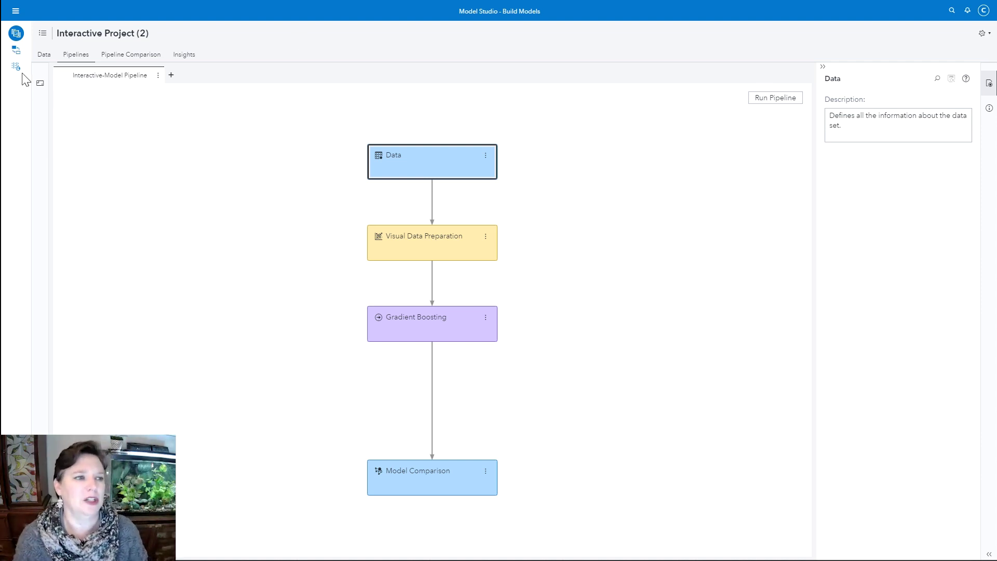
Step: Add a Decision Tree supervised learning node beneath Visual Data Preparation, alongside the Gradient Boosting node
{"action": "left_click", "coordinate": [39, 85]}
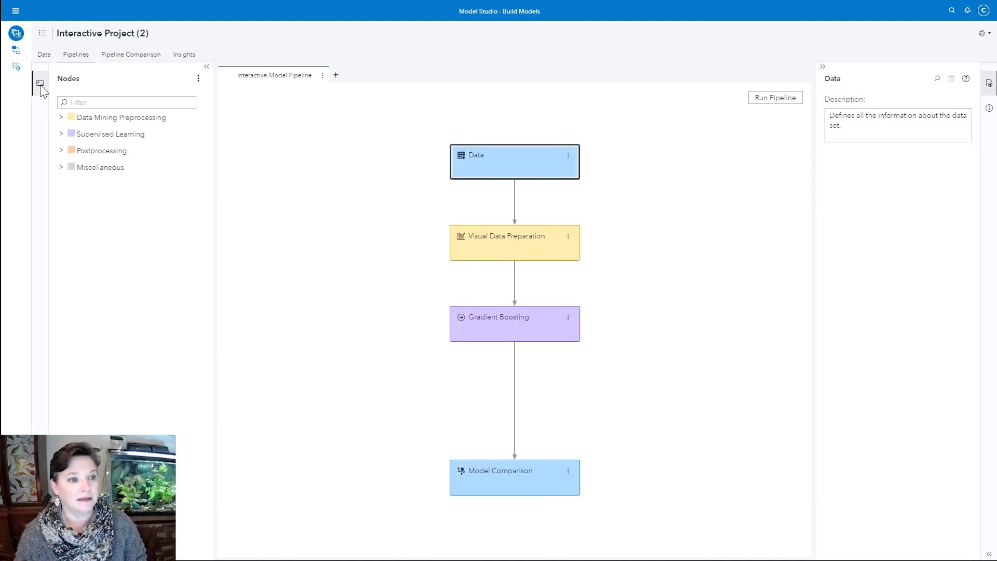
{"action": "left_click", "coordinate": [61, 134]}
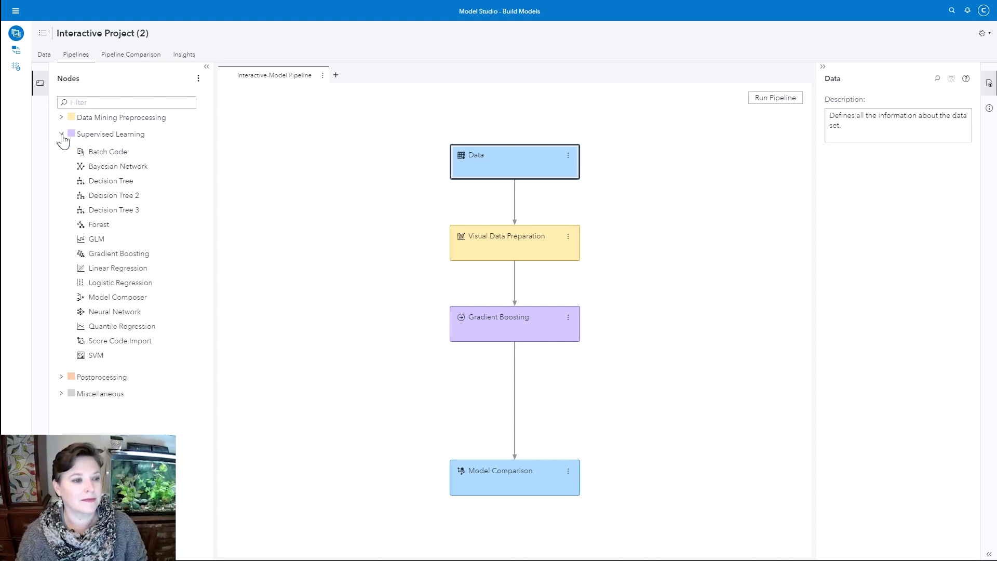
{"action": "left_click_drag", "start_coordinate": [100, 186], "coordinate": [480, 255]}
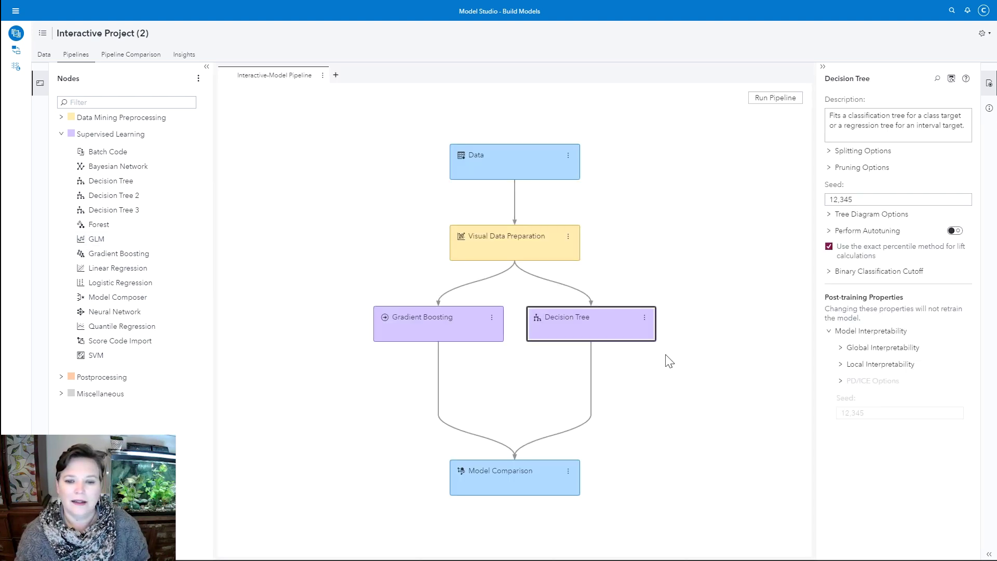
Step: Set the Decision Tree's splitting options to a maximum depth of 8 and a minimum leaf size of 50
{"action": "left_click", "coordinate": [829, 155]}
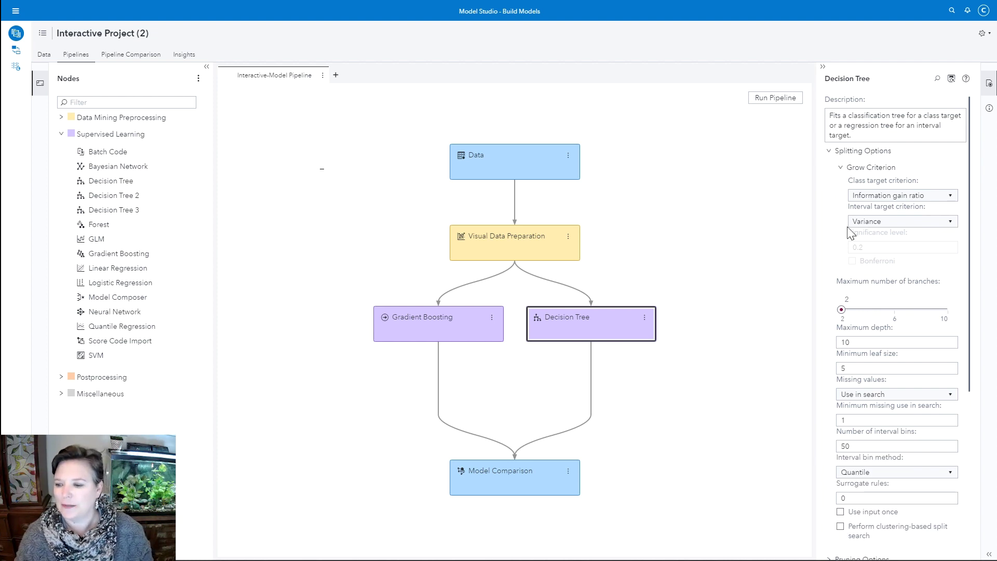
{"action": "left_click", "coordinate": [854, 341]}
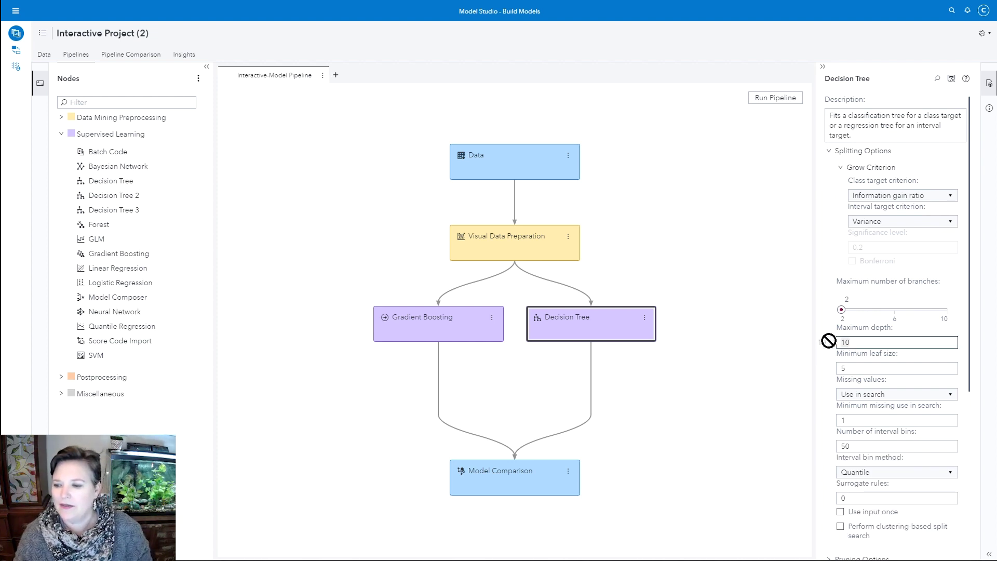
{"action": "key", "text": "BackSpace"}
{"action": "type", "text": "8"}
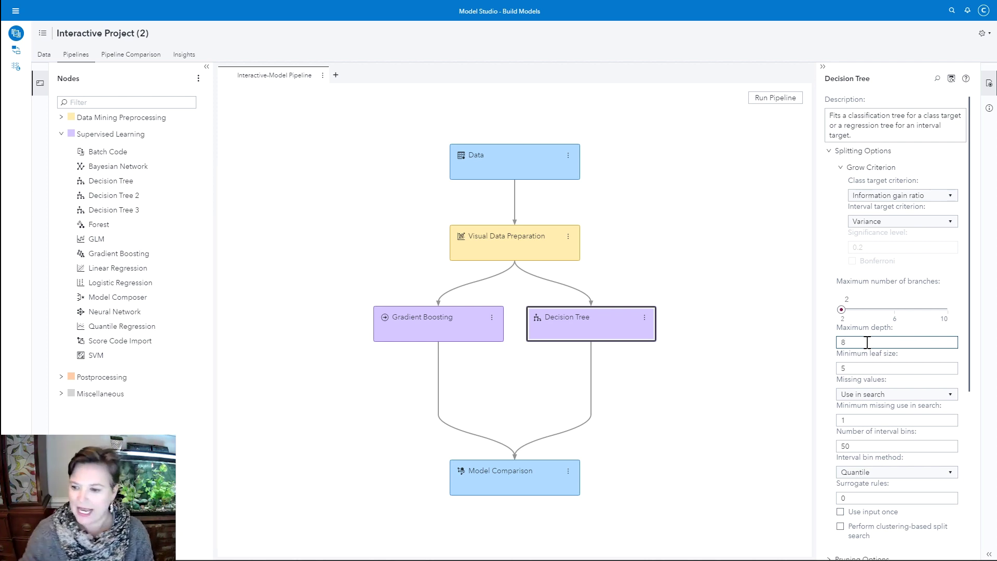
{"action": "left_click", "coordinate": [860, 367]}
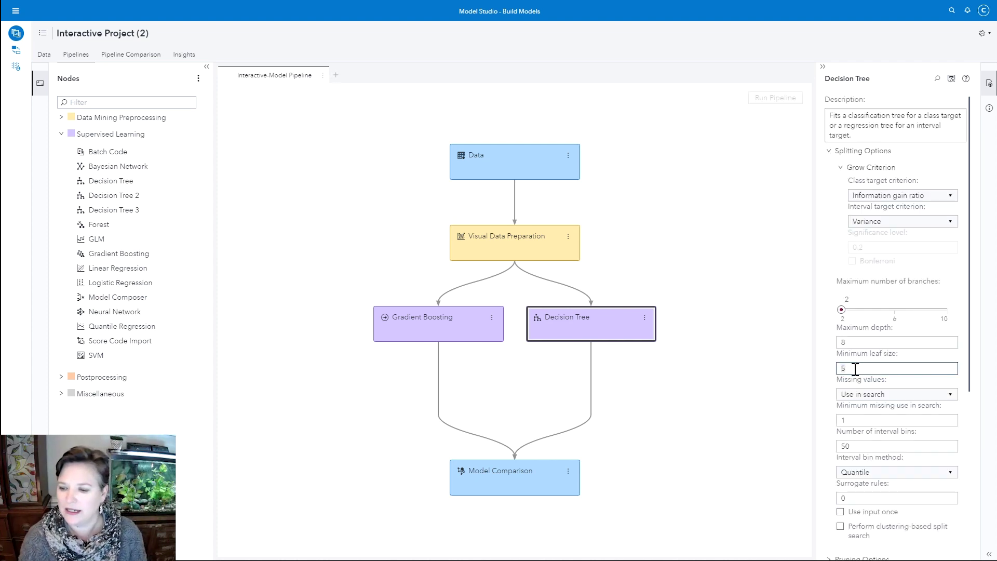
{"action": "type", "text": "0"}
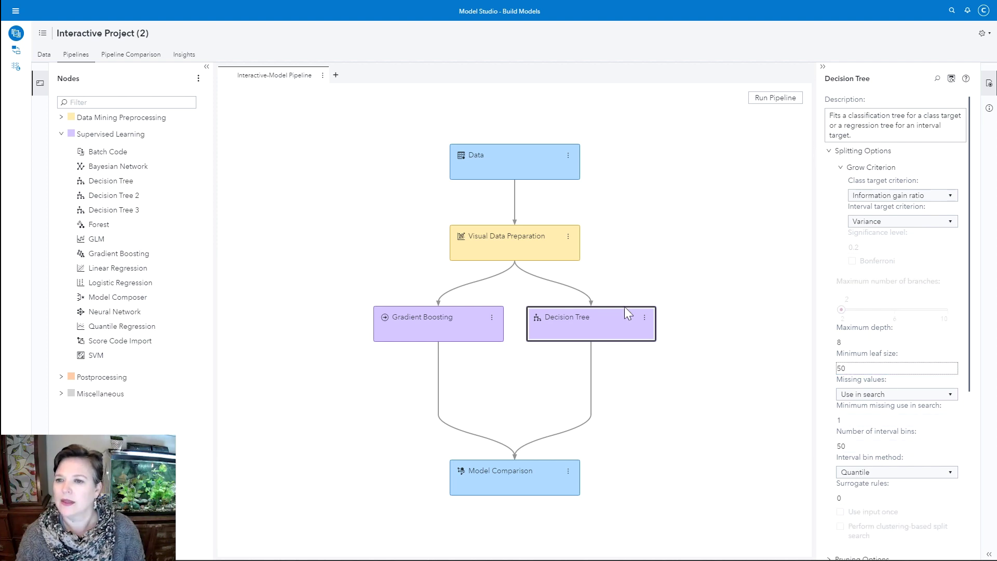
Step: Run the pipeline and review the Model Comparison results, including the assessment reports for both models
{"action": "left_click", "coordinate": [777, 99]}
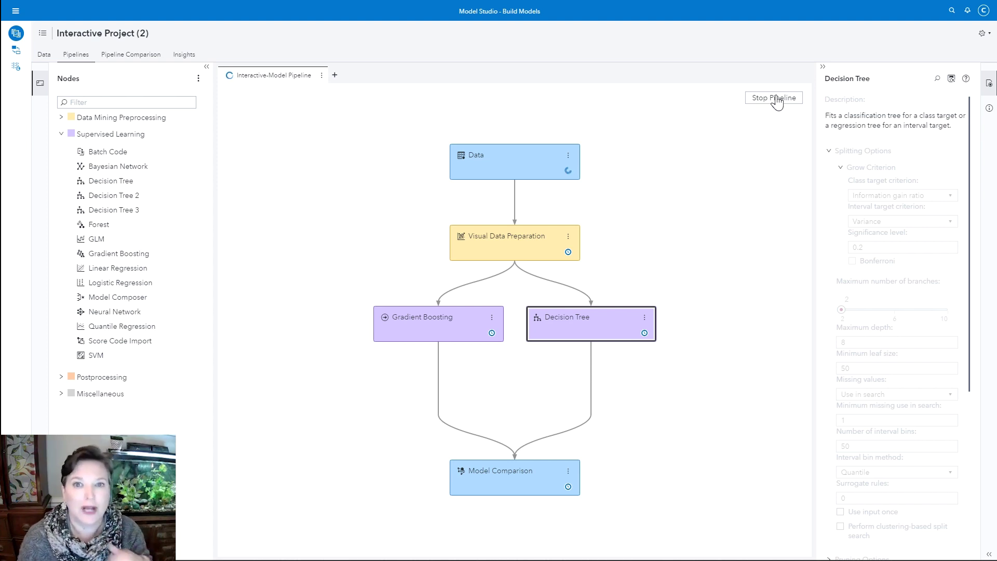
{"action": "left_click", "coordinate": [567, 473]}
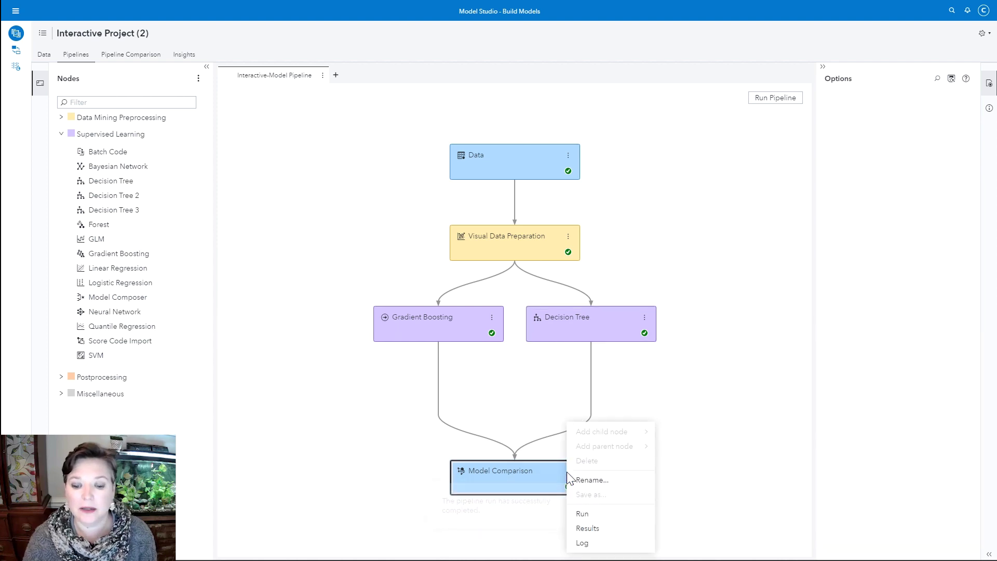
{"action": "left_click", "coordinate": [586, 529]}
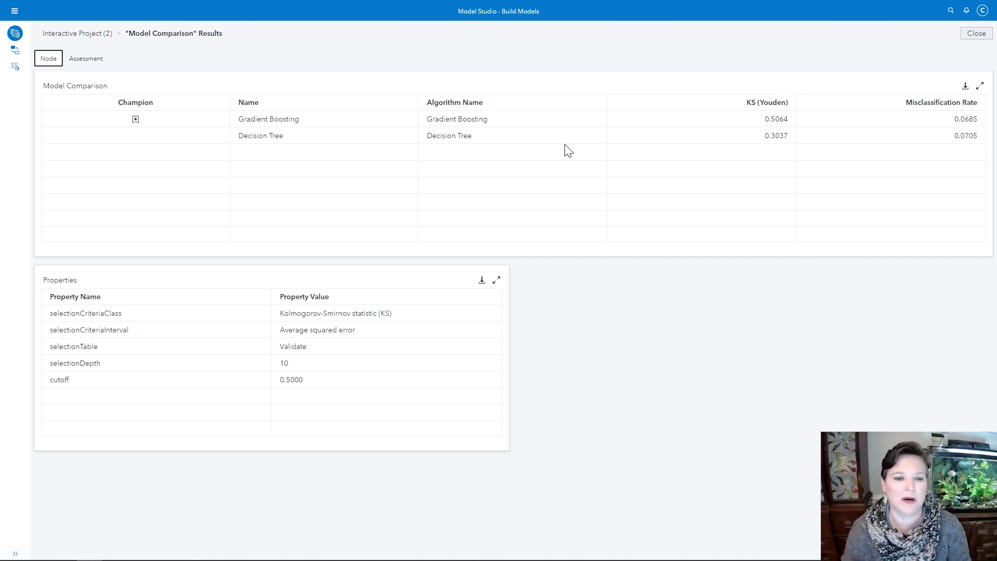
{"action": "left_click", "coordinate": [88, 60]}
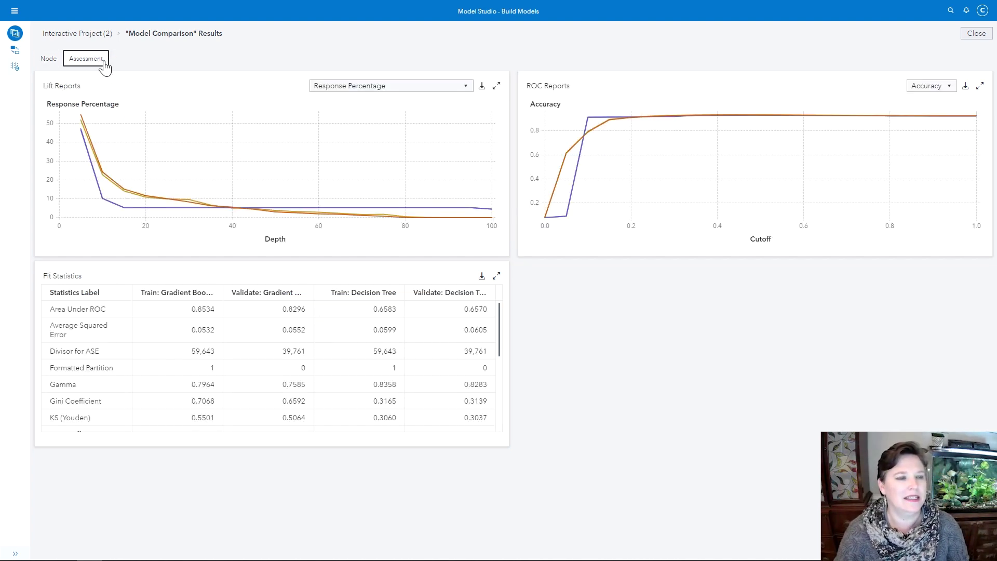